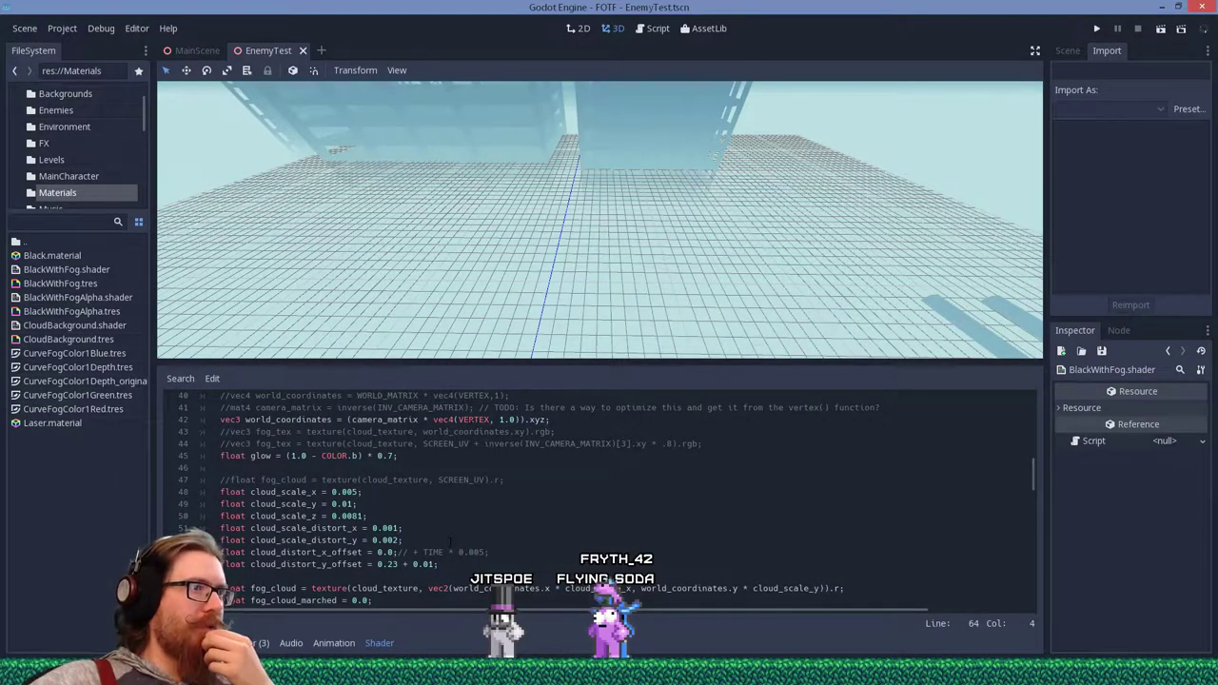
Try 0.0 as the last component of vec4(VERTEX, ...) in the fragment function's world_coordinates calculation.
{"action": "key", "text": "Right"}
{"action": "key", "text": "Right"}
{"action": "key", "text": "Right"}
{"action": "scroll", "coordinate": [665, 406], "scroll_direction": "up", "scroll_amount": 2}
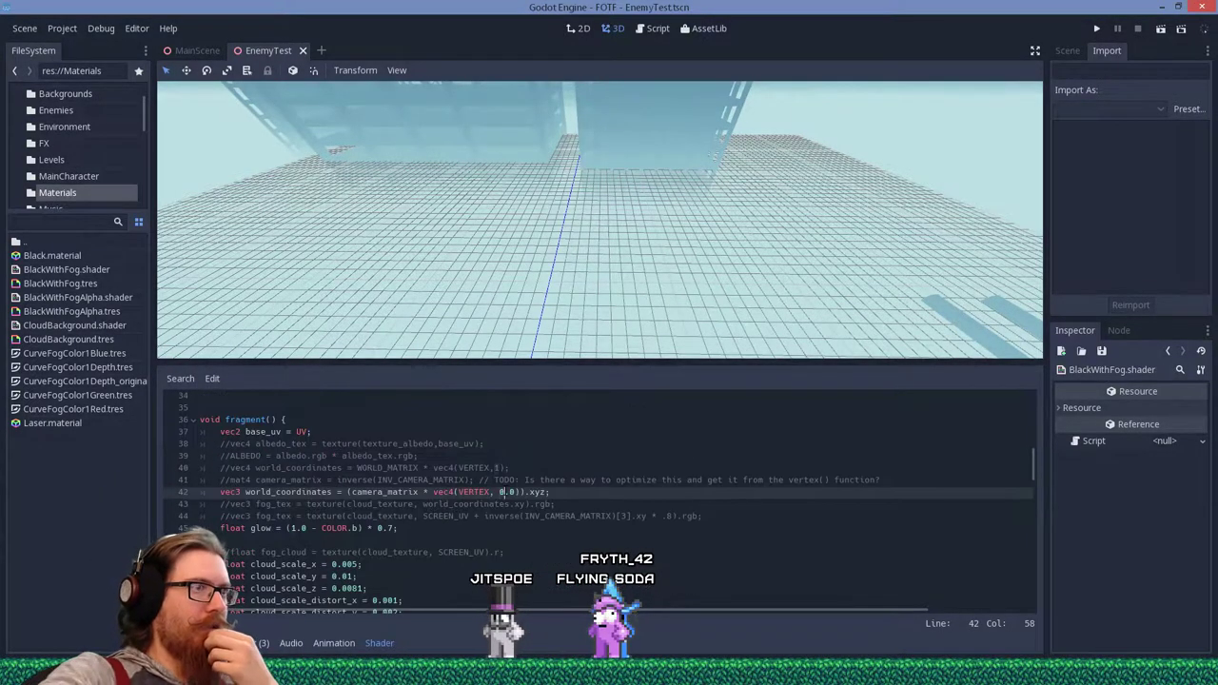
Add ALBEDO = world_coordinates.xyz; below the fog curve ALBEDO assignment and inspect the coloured scene from several angles.
{"action": "scroll", "coordinate": [580, 233], "scroll_direction": "down", "scroll_amount": 10}
{"action": "middle_click_drag", "start_coordinate": [586, 193], "coordinate": [829, 200]}
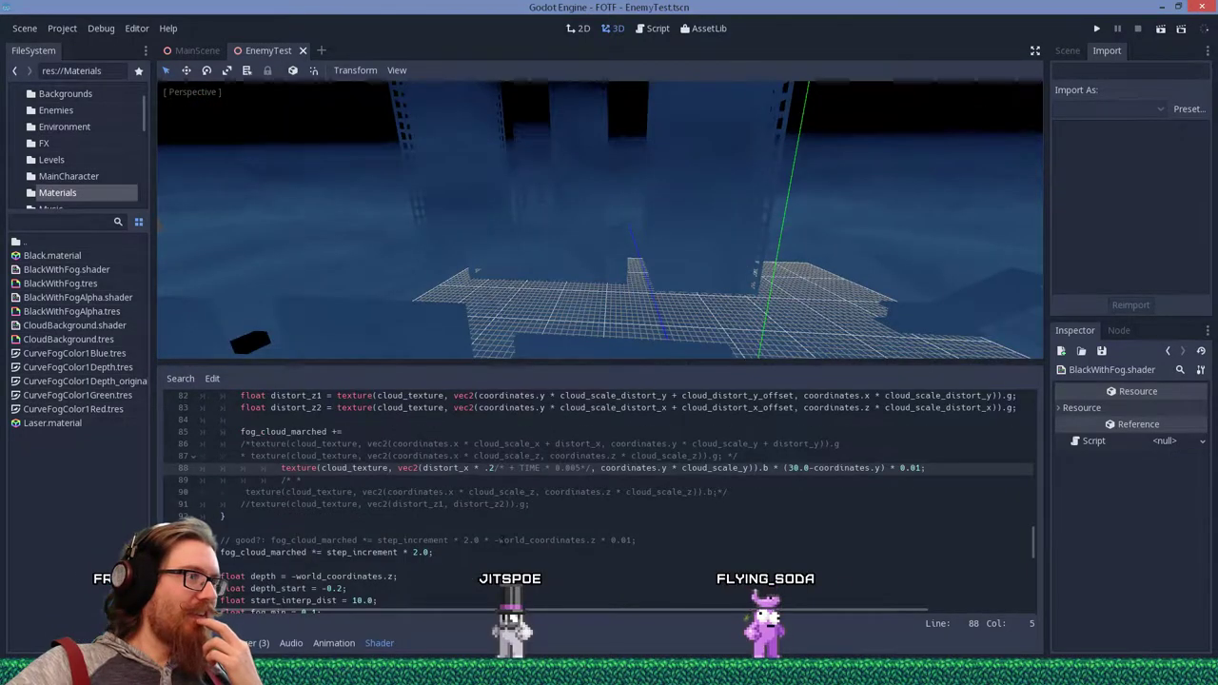
{"action": "scroll", "coordinate": [502, 541], "scroll_direction": "down", "scroll_amount": 6}
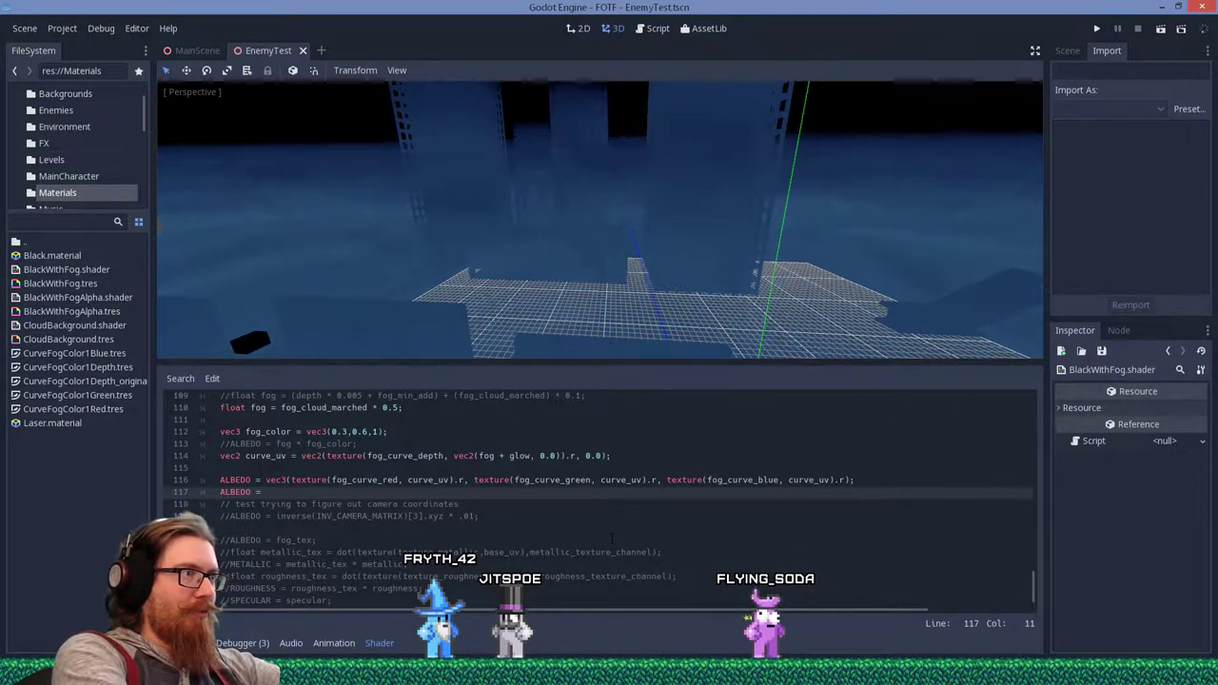
{"action": "type", "text": "LBEDO = world_coordinates.xyz;"}
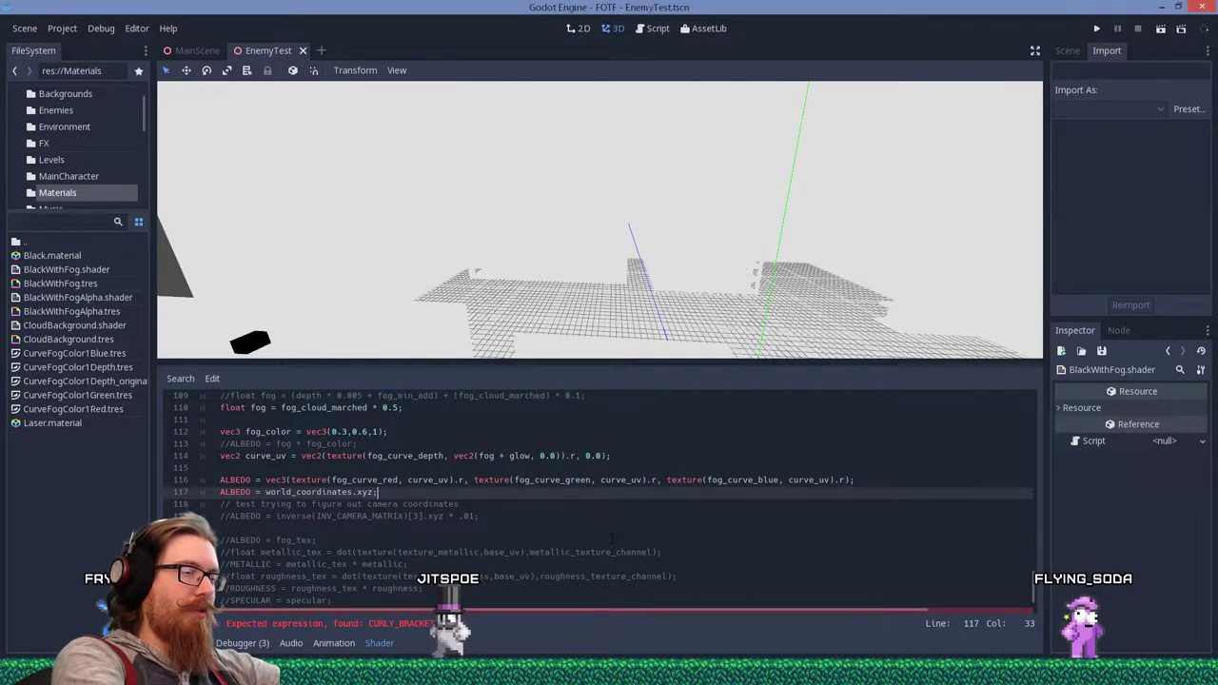
{"action": "mouse_move", "coordinate": [614, 264]}
{"action": "middle_mouse_down"}
{"action": "mouse_move", "coordinate": [528, 253]}
{"action": "mouse_move", "coordinate": [712, 268]}
{"action": "mouse_move", "coordinate": [603, 231]}
{"action": "mouse_move", "coordinate": [599, 249]}
{"action": "middle_mouse_up"}
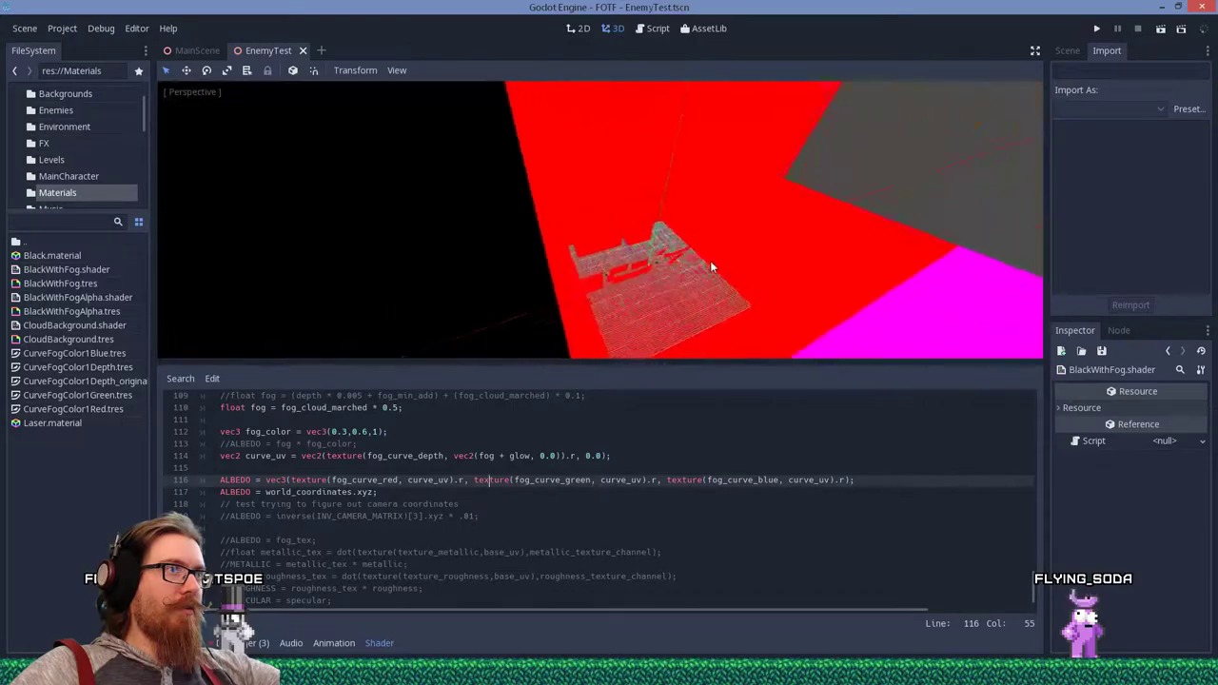
{"action": "scroll", "coordinate": [601, 467], "scroll_direction": "up", "scroll_amount": 6}
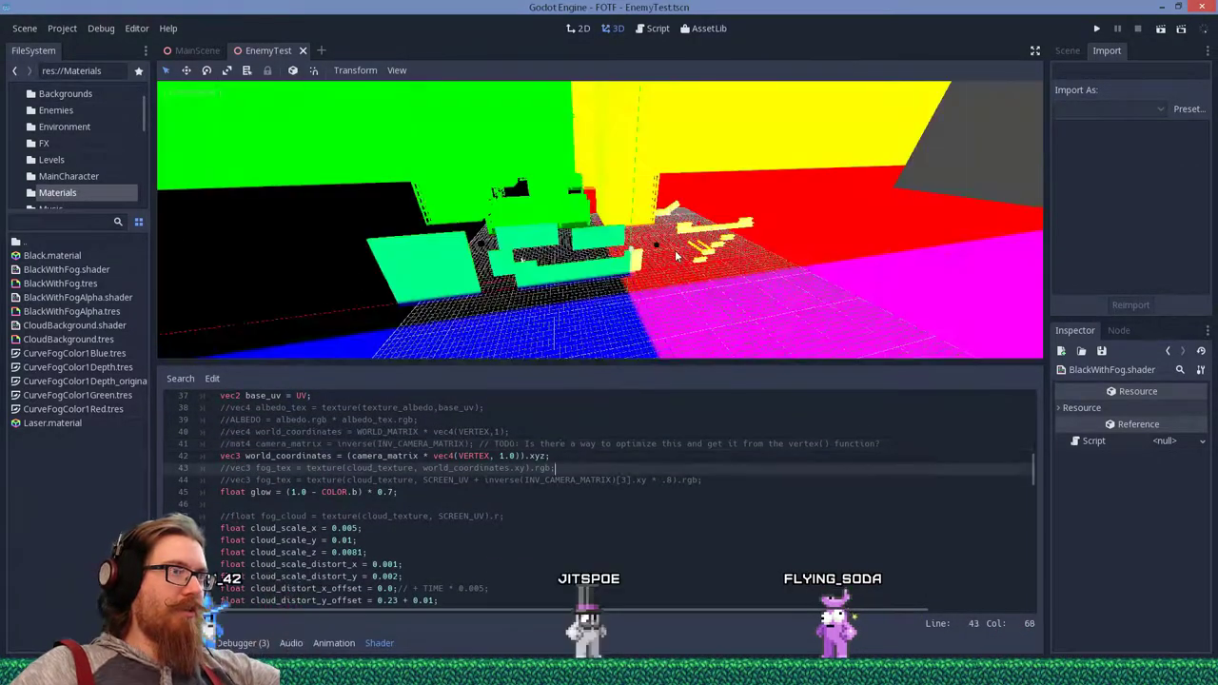
{"action": "scroll", "coordinate": [628, 233], "scroll_direction": "up", "scroll_amount": 4}
{"action": "middle_click_drag", "start_coordinate": [628, 234], "coordinate": [771, 95]}
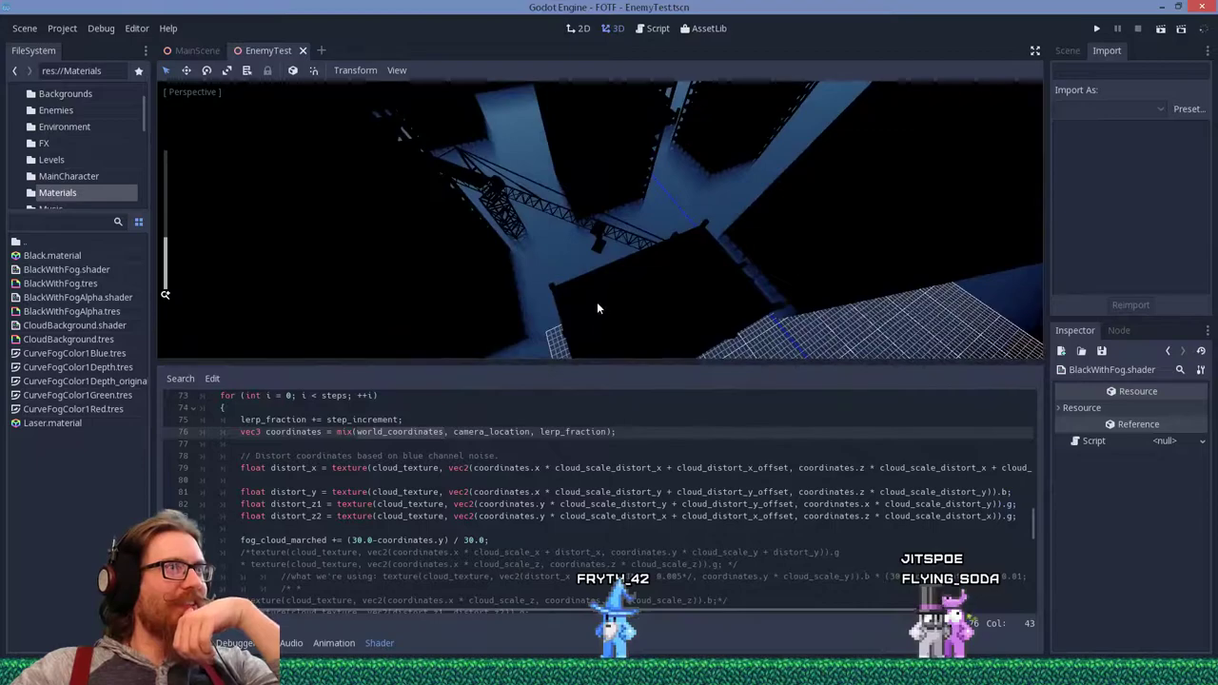
Clamp the fog_cloud_marched height term (30.0-coordinates.y) / 30.0 between 0.0 and 1.0 and view the towers' fog.
{"action": "mouse_move", "coordinate": [598, 309]}
{"action": "middle_mouse_down"}
{"action": "mouse_move", "coordinate": [603, 243]}
{"action": "mouse_move", "coordinate": [571, 339]}
{"action": "mouse_move", "coordinate": [597, 339]}
{"action": "middle_mouse_up"}
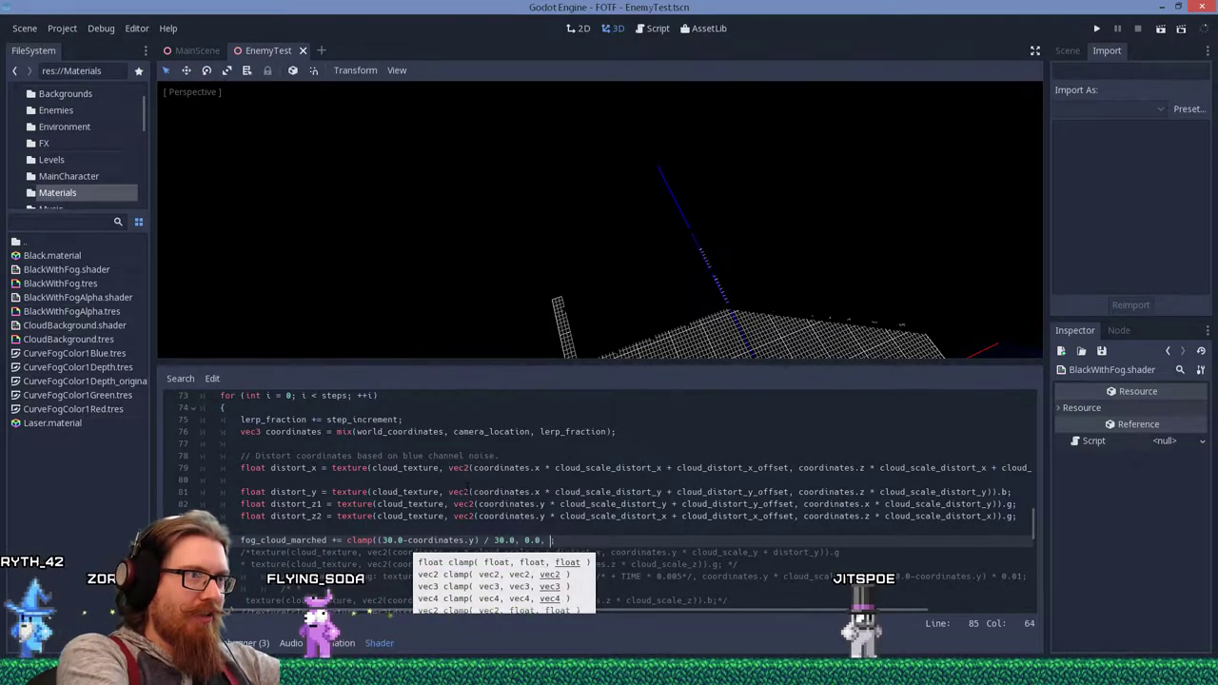
{"action": "type", "text": ");"}
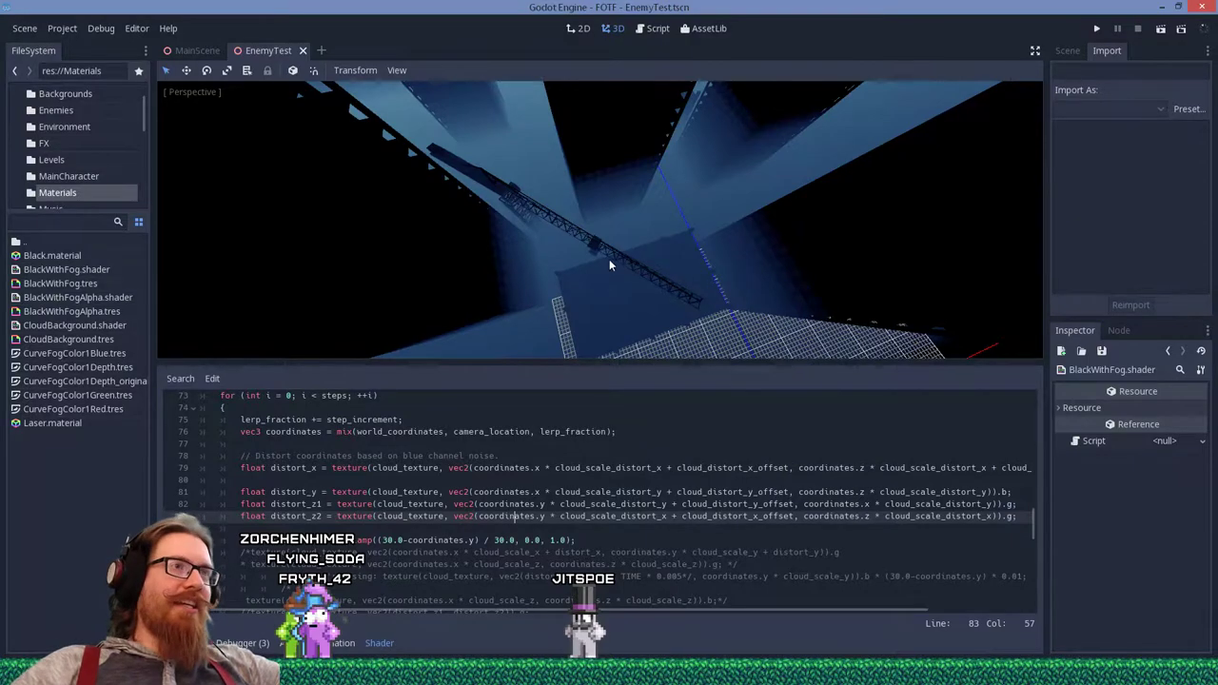
{"action": "middle_click_drag", "start_coordinate": [609, 259], "coordinate": [815, 229]}
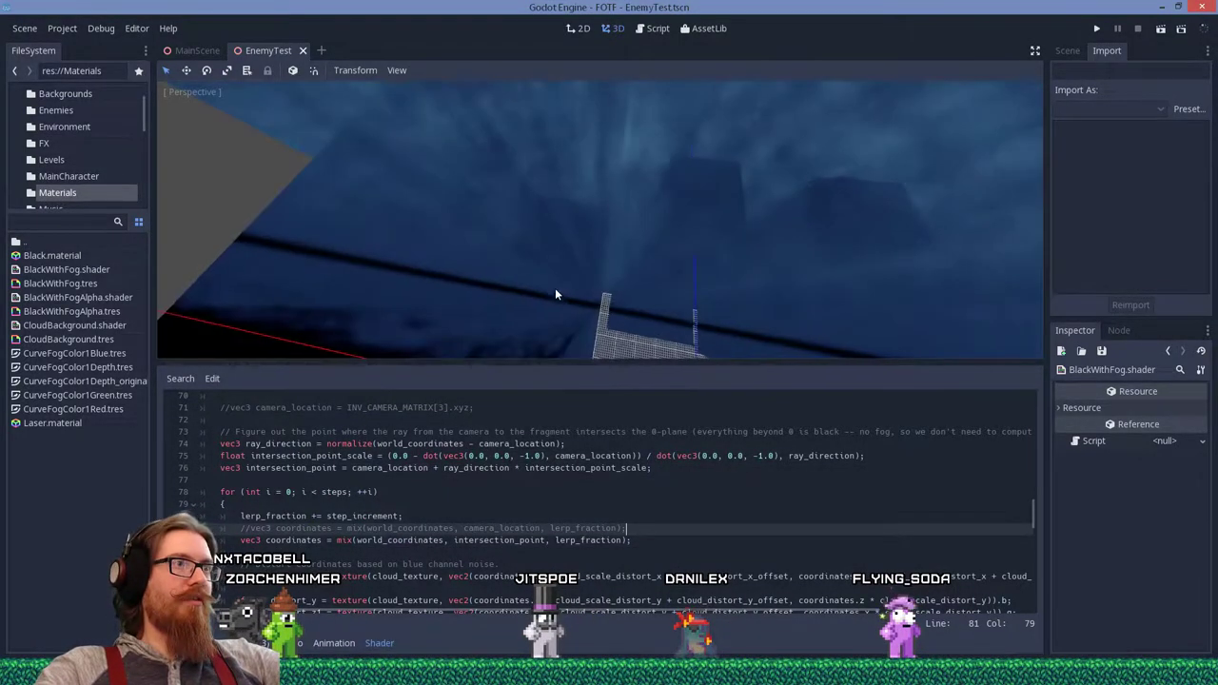
Inspect the ray-marched fog from several angles, test it in the running game and close the game.
{"action": "middle_click_drag", "start_coordinate": [555, 288], "coordinate": [598, 194]}
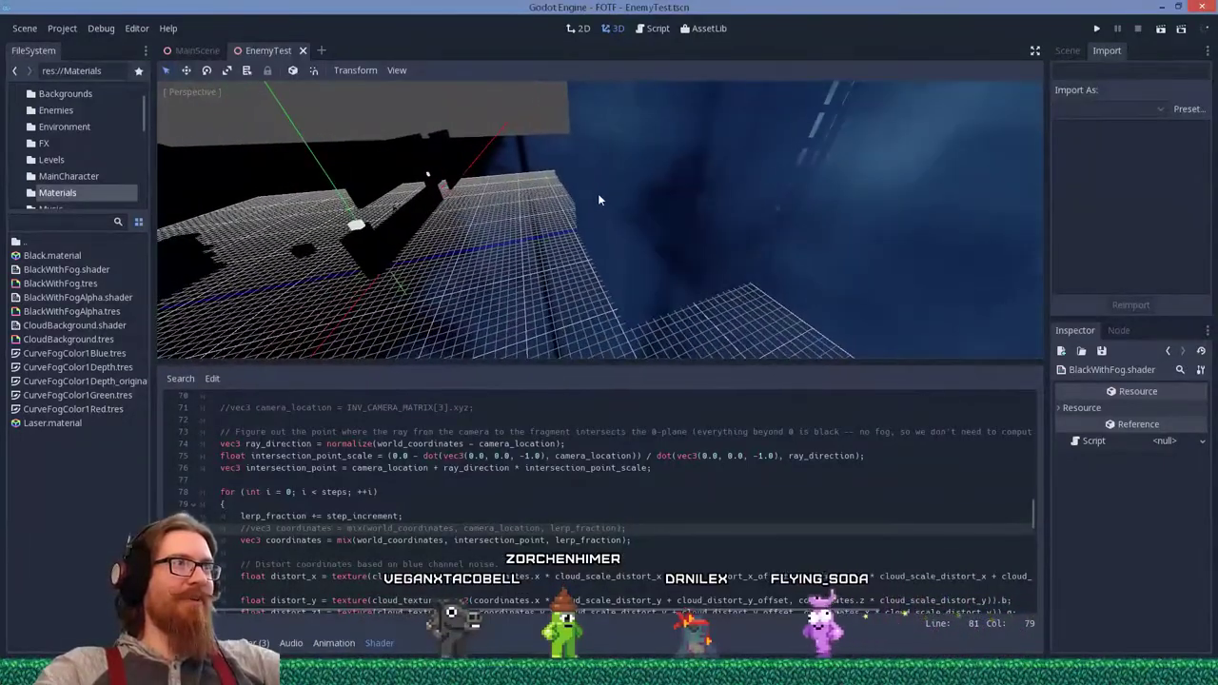
{"action": "mouse_move", "coordinate": [523, 243]}
{"action": "middle_mouse_down"}
{"action": "mouse_move", "coordinate": [541, 257]}
{"action": "mouse_move", "coordinate": [529, 242]}
{"action": "middle_mouse_up"}
{"action": "key", "text": "F5"}
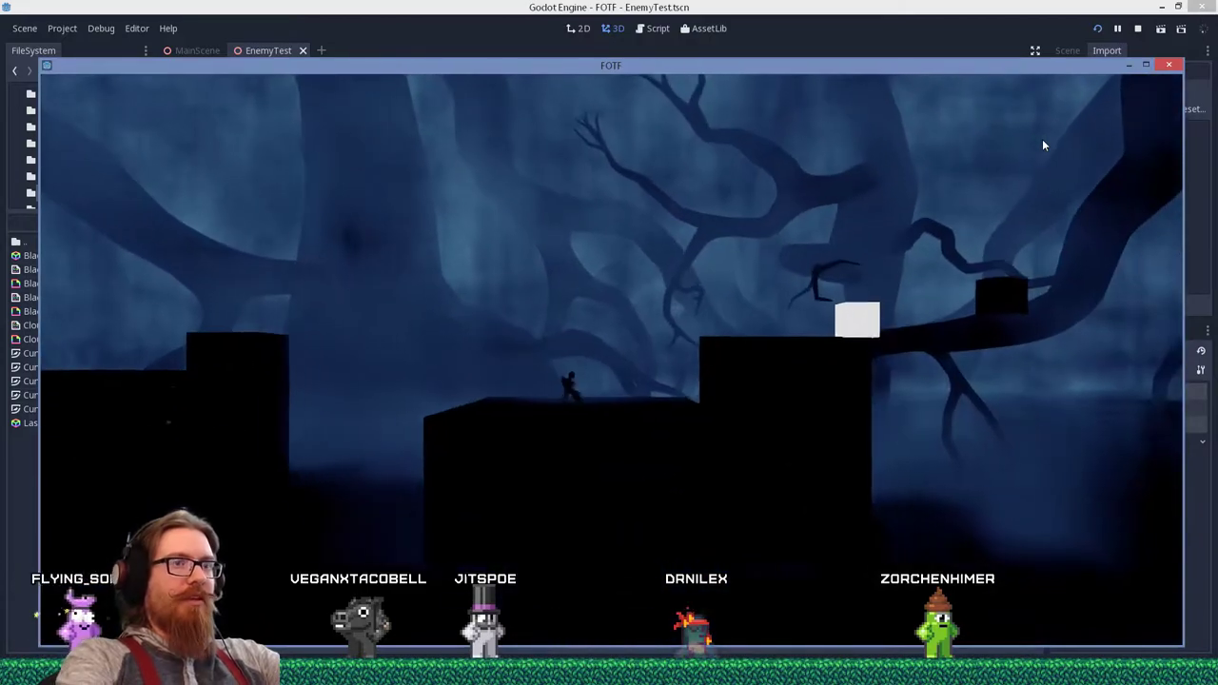
{"action": "left_click", "coordinate": [1169, 64]}
Uncomment the clamp((10.0-coordinates.y) / 10.0, 0.0, 1.0) factor at the end of the fog cloud texture line.
{"action": "left_click", "coordinate": [379, 643]}
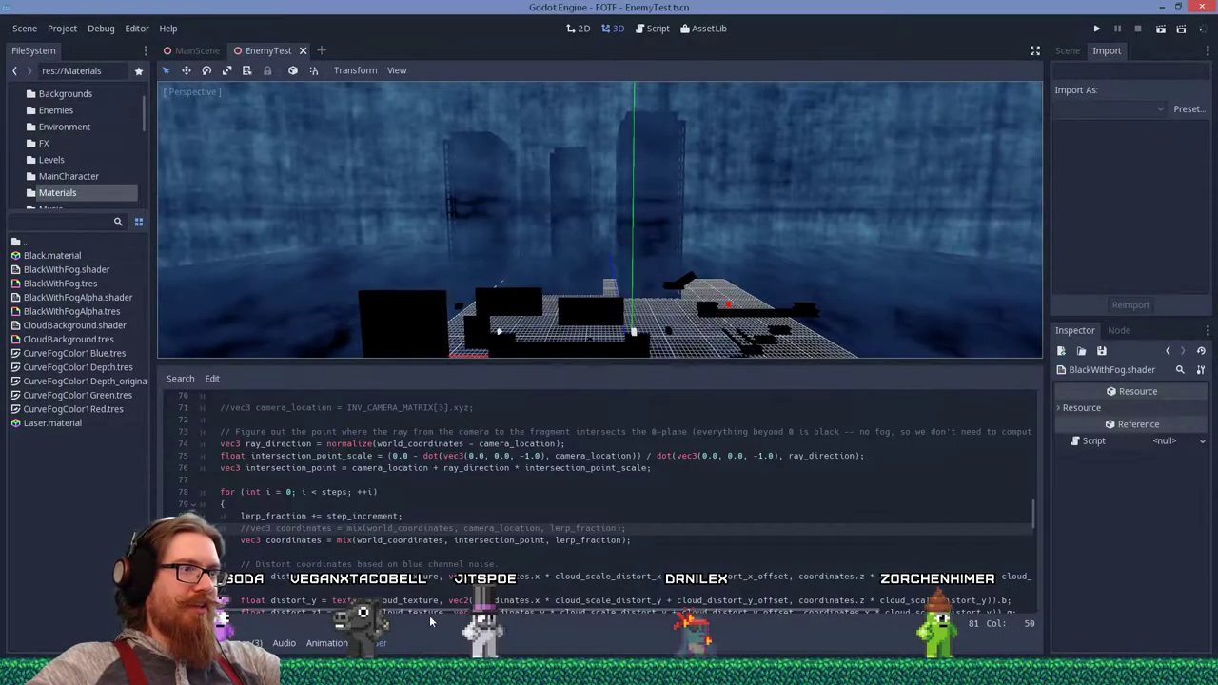
{"action": "scroll", "coordinate": [400, 532], "scroll_direction": "down", "scroll_amount": 4}
{"action": "left_click", "coordinate": [760, 541]}
{"action": "key", "text": "BackSpace"}
{"action": "key", "text": "BackSpace"}
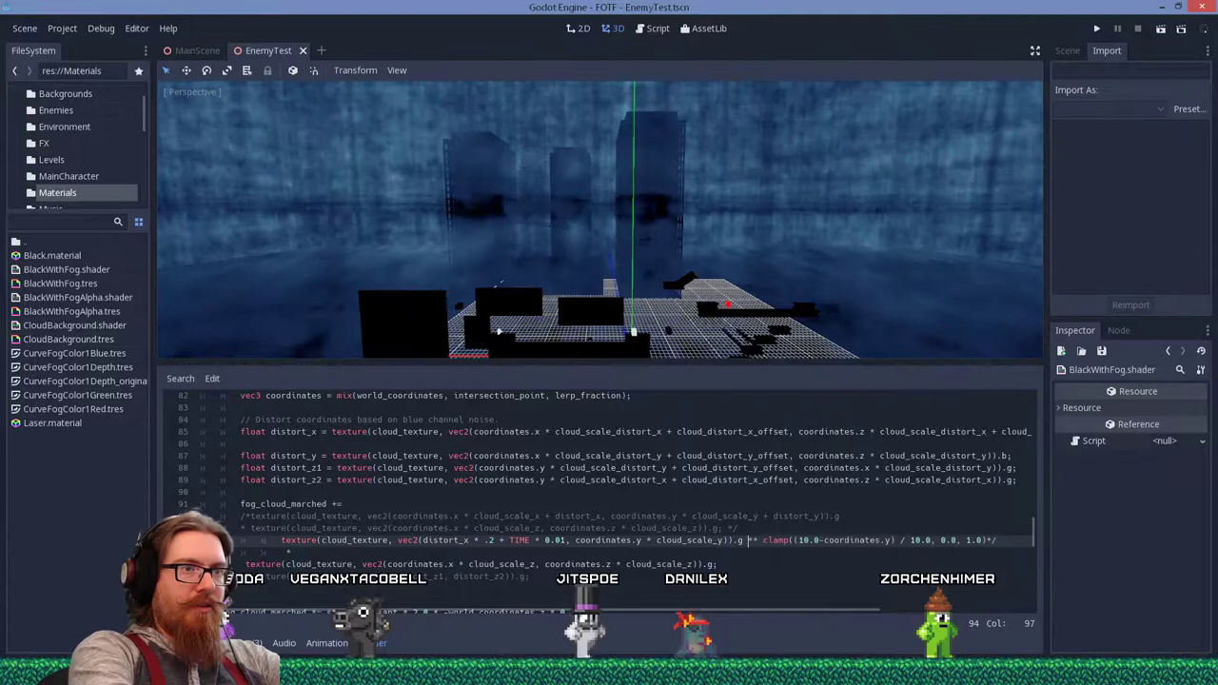
{"action": "key", "text": "End"}
{"action": "key", "text": "BackSpace"}
{"action": "key", "text": "BackSpace"}
{"action": "key", "text": "Up"}
View the fog around the towers and run the game to check the shader while moving the character.
{"action": "middle_click_drag", "start_coordinate": [801, 311], "coordinate": [793, 286]}
{"action": "left_click", "coordinate": [1097, 27]}
{"action": "key", "text": "d"}
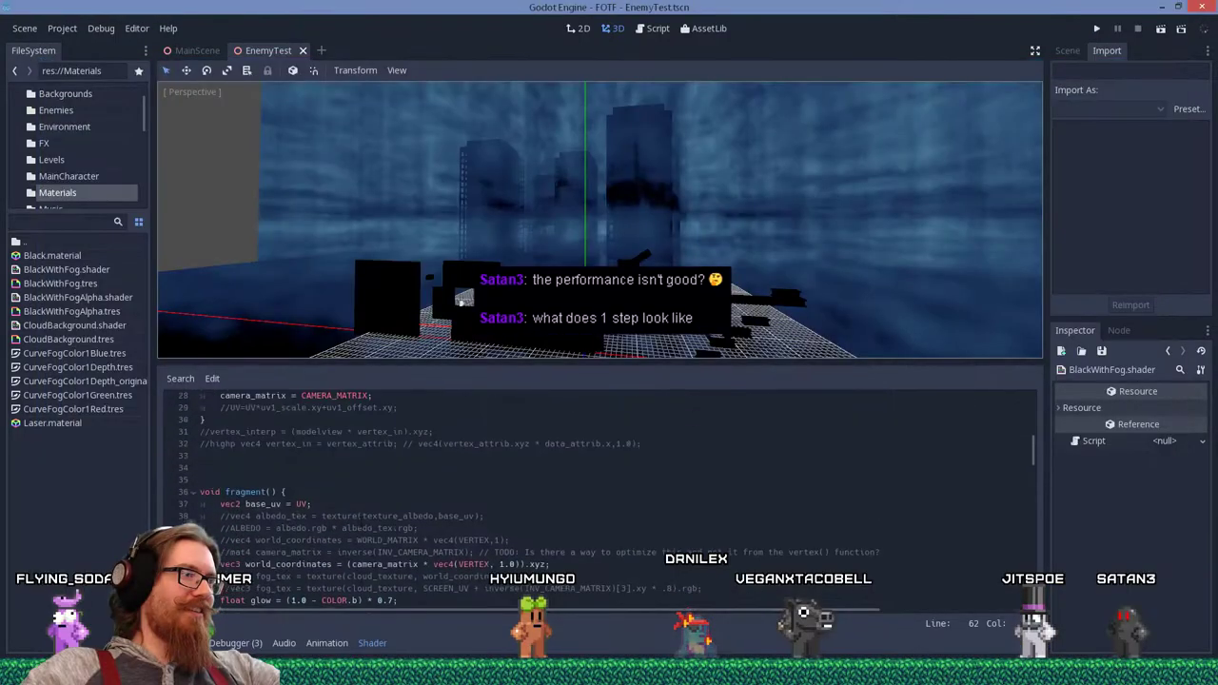
Set the ray-marching steps to 1 and step_increment to 1.0 / 1.0, and inspect the fog from different angles.
{"action": "scroll", "coordinate": [599, 495], "scroll_direction": "down", "scroll_amount": 8}
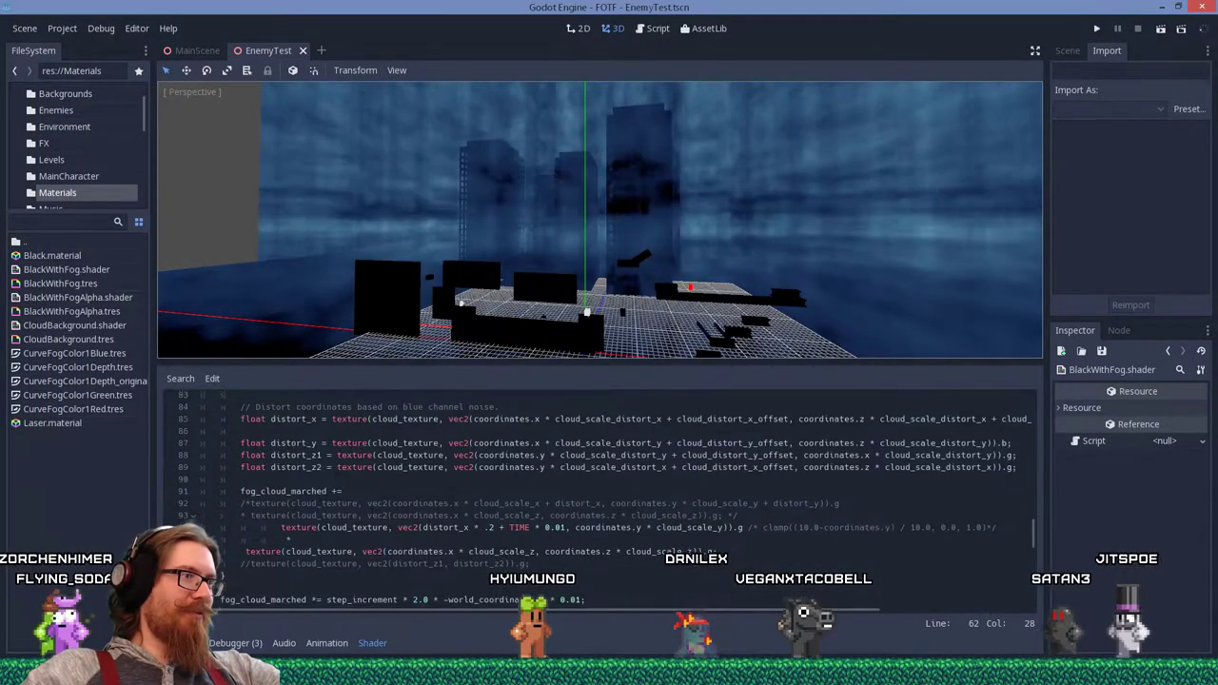
{"action": "scroll", "coordinate": [599, 495], "scroll_direction": "up", "scroll_amount": 5}
{"action": "left_click", "coordinate": [287, 439]}
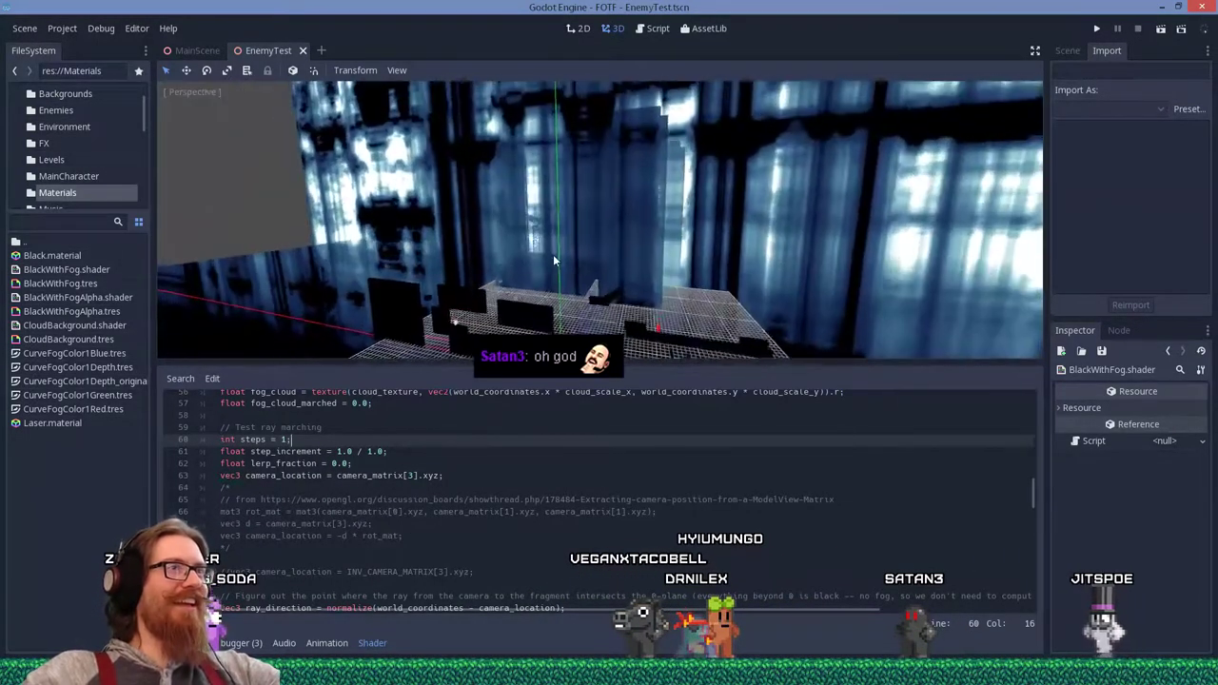
{"action": "mouse_move", "coordinate": [554, 259]}
{"action": "middle_mouse_down"}
{"action": "mouse_move", "coordinate": [553, 295]}
{"action": "mouse_move", "coordinate": [531, 283]}
{"action": "mouse_move", "coordinate": [710, 189]}
{"action": "mouse_move", "coordinate": [546, 279]}
{"action": "middle_mouse_up"}
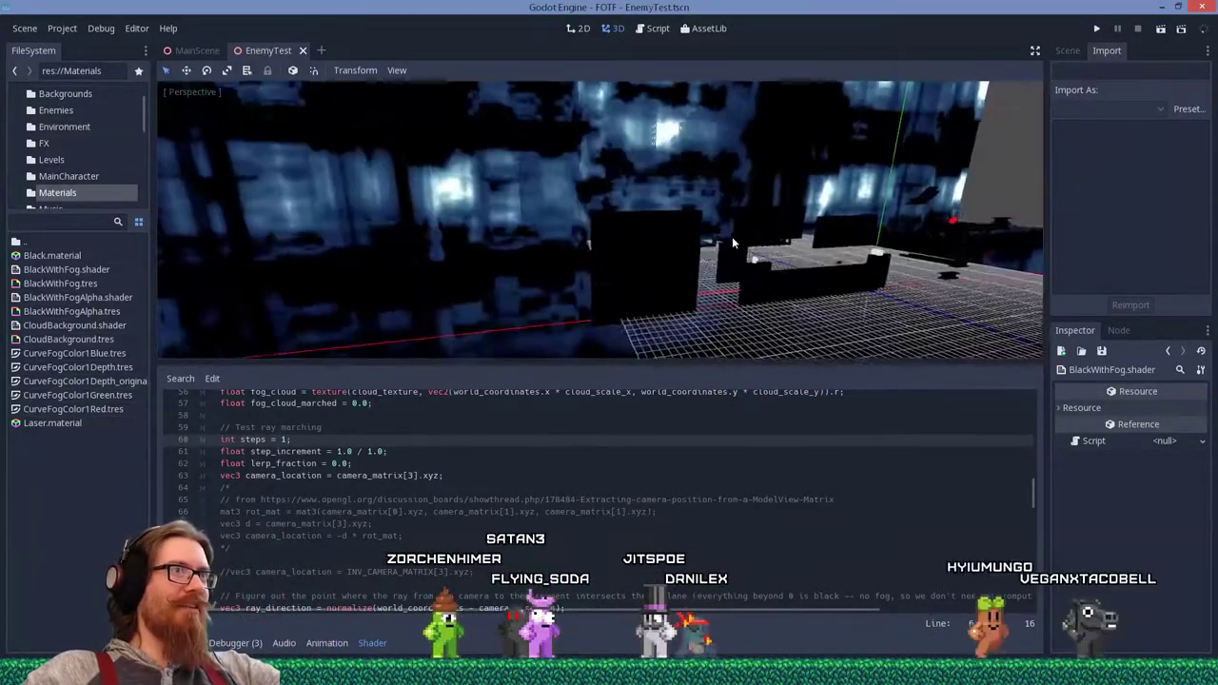
{"action": "middle_click_drag", "start_coordinate": [732, 236], "coordinate": [736, 239]}
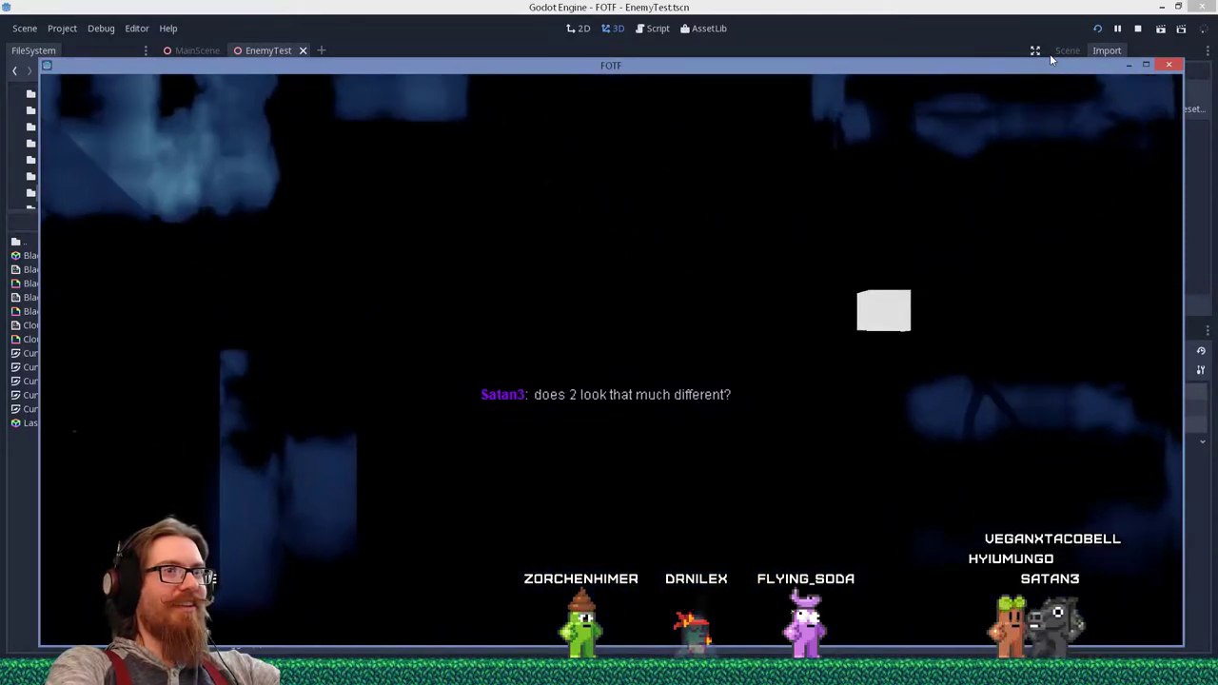
Set the ray-marching steps to 2 and step_increment to 1.0 / 2.0, and check the fog in the scene and game.
{"action": "left_click", "coordinate": [286, 512]}
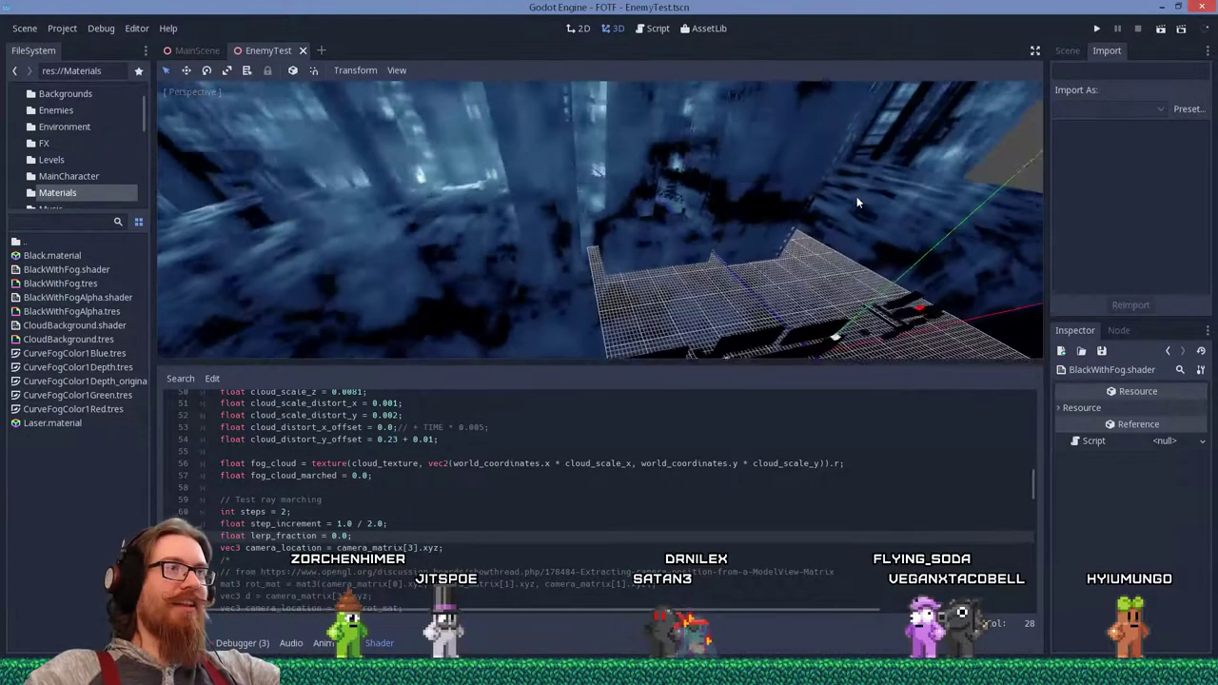
{"action": "middle_click_drag", "start_coordinate": [857, 202], "coordinate": [890, 175]}
{"action": "key", "text": "F5"}
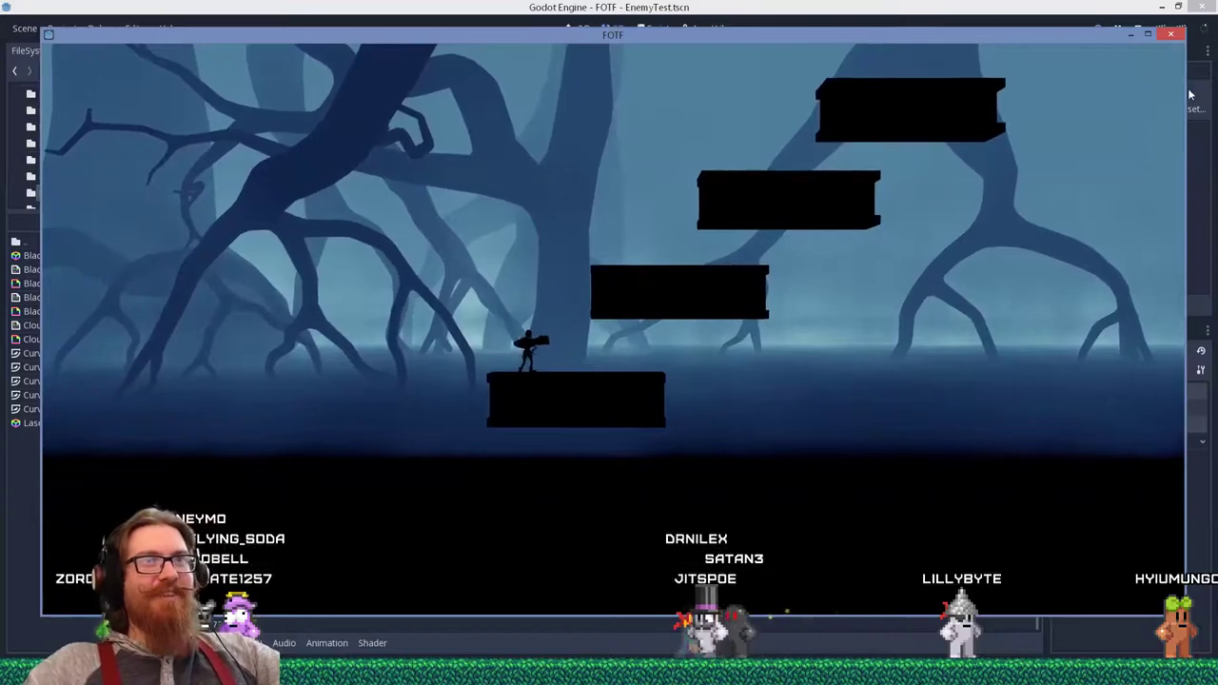
{"action": "left_click", "coordinate": [1170, 35]}
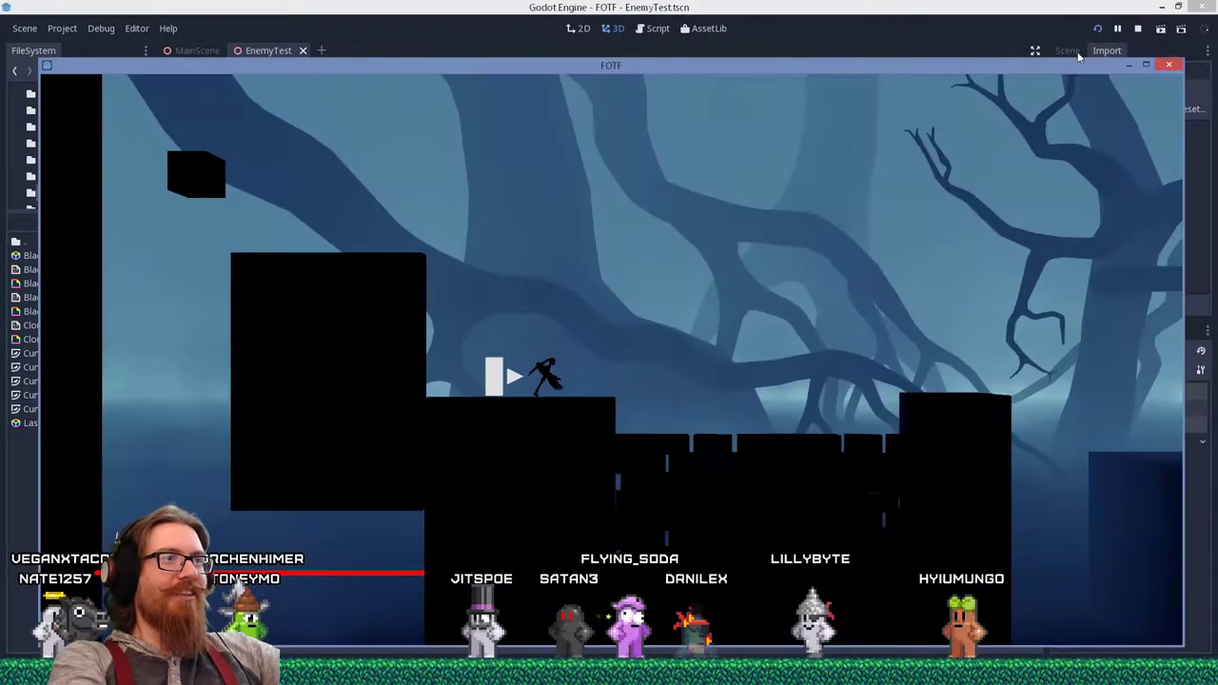
Run and jump the character back and forth through the level to examine the fog behind the trees and platforms.
{"action": "key", "text": "space"}
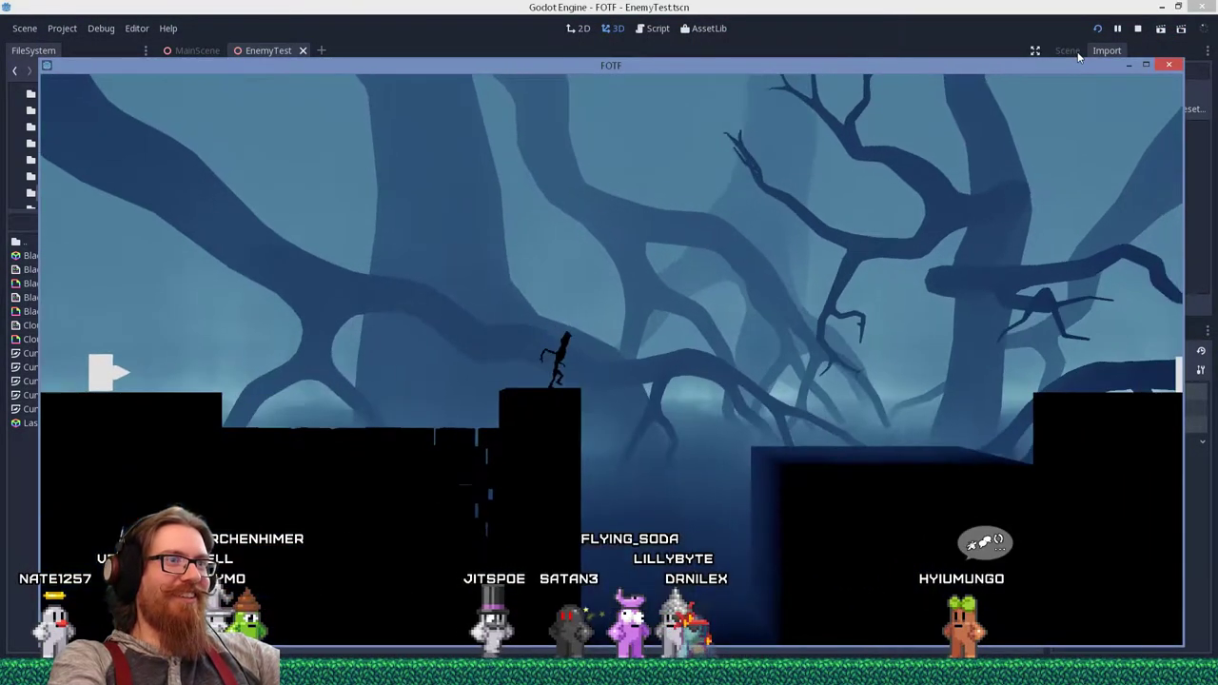
{"action": "key", "text": "Right"}
{"action": "key", "text": "space"}
{"action": "key", "text": "Right"}
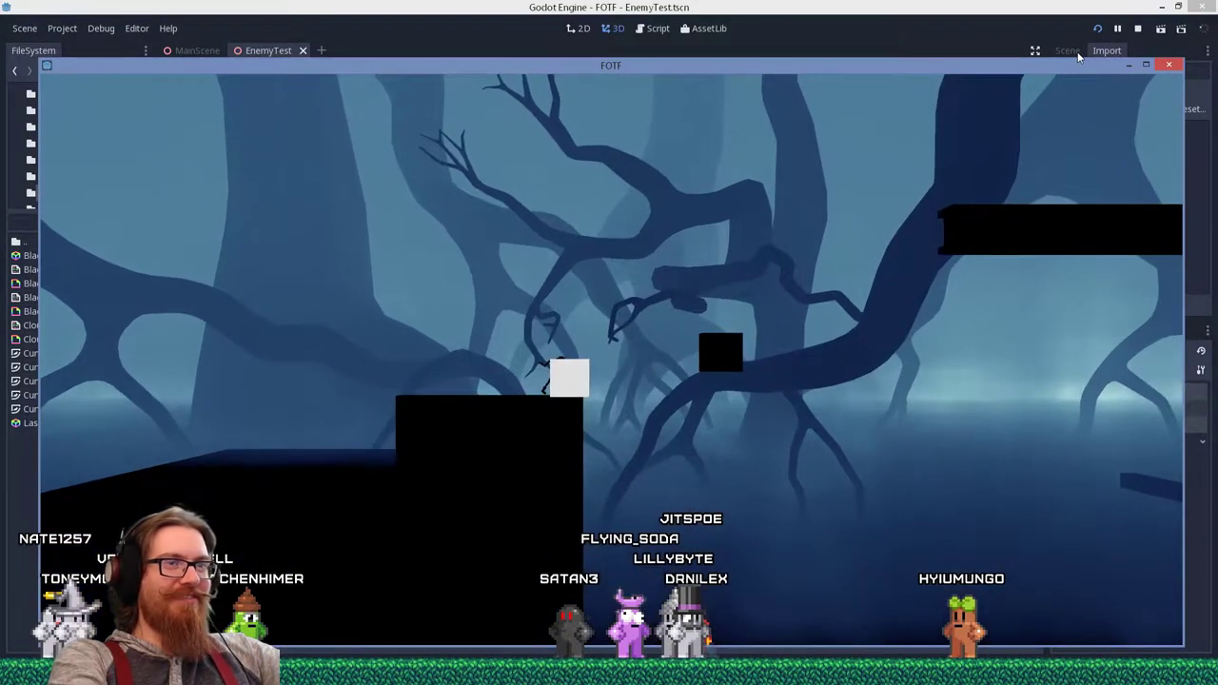
{"action": "key", "text": "Right"}
{"action": "key", "text": "Left"}
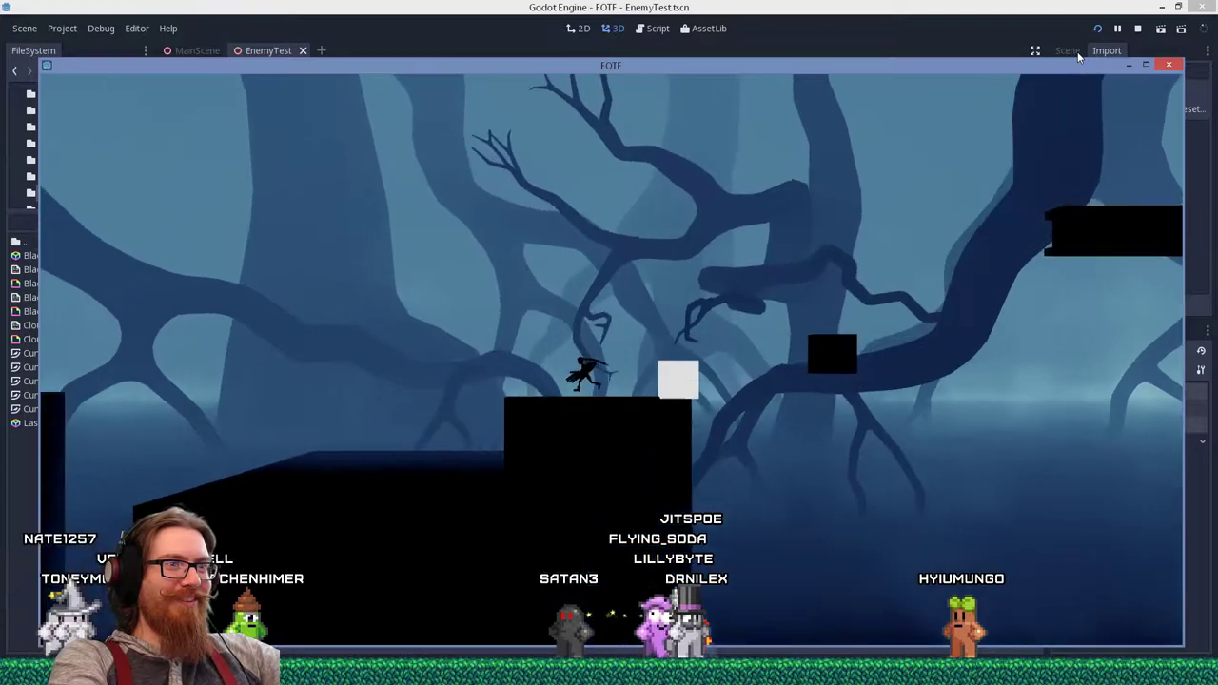
{"action": "key", "text": "Right"}
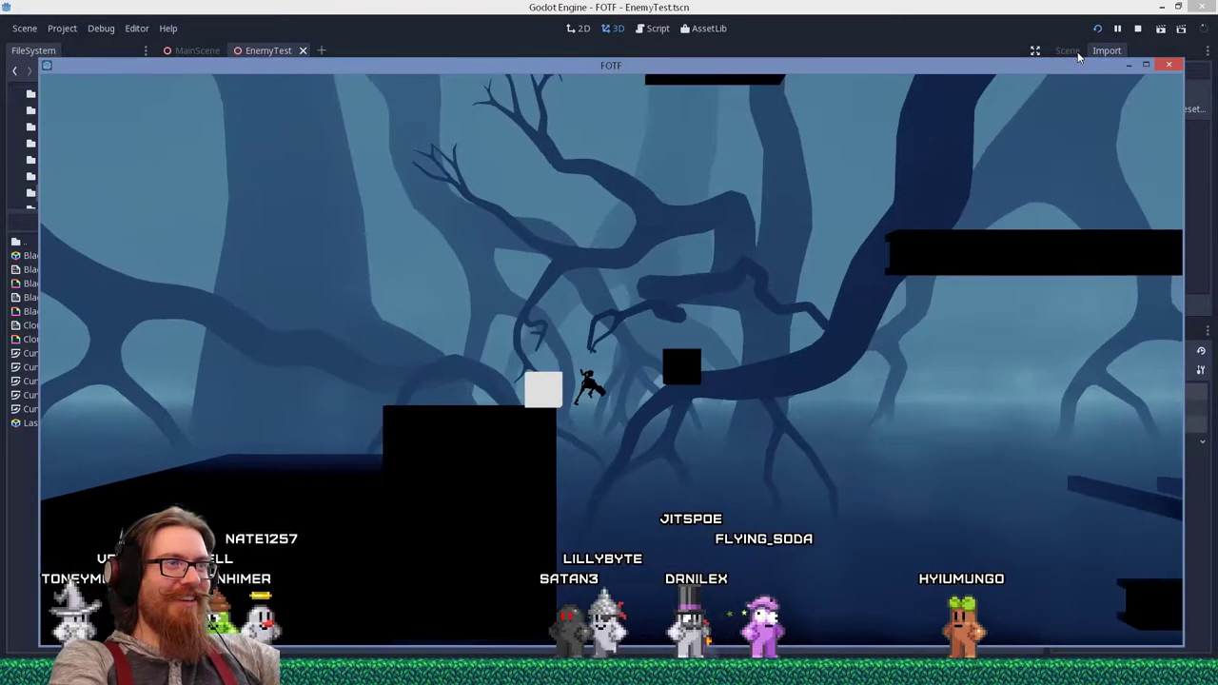
{"action": "key", "text": "Right"}
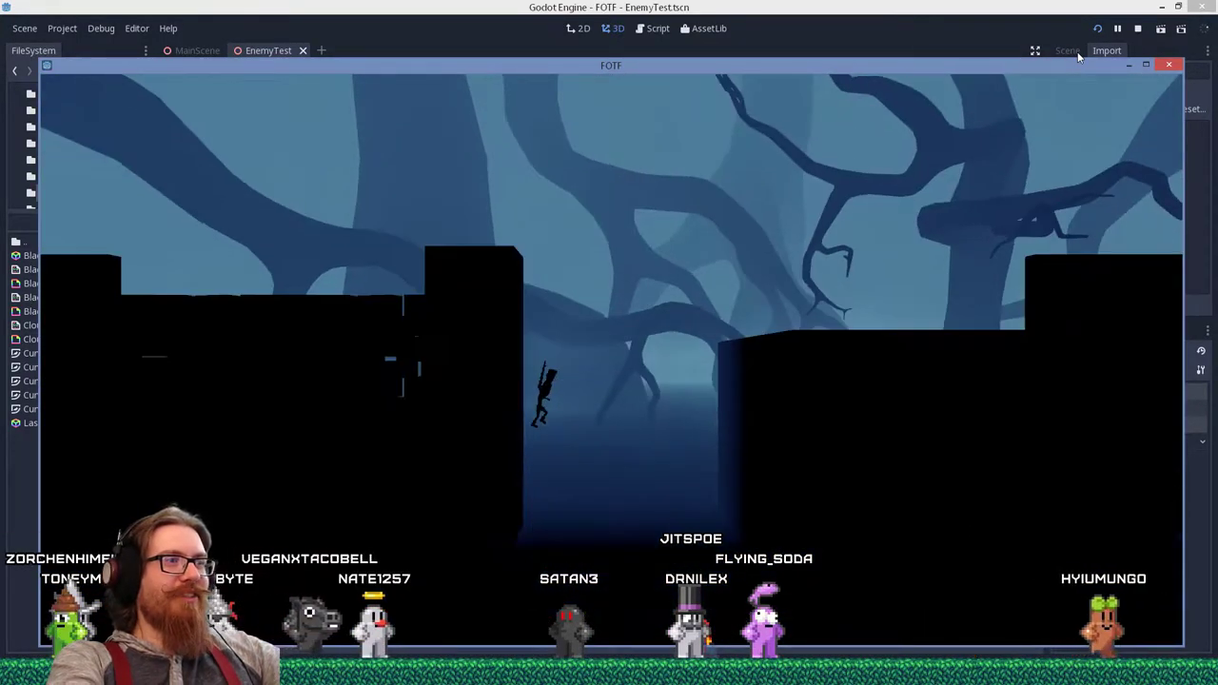
{"action": "key", "text": "Left"}
{"action": "key", "text": "Right"}
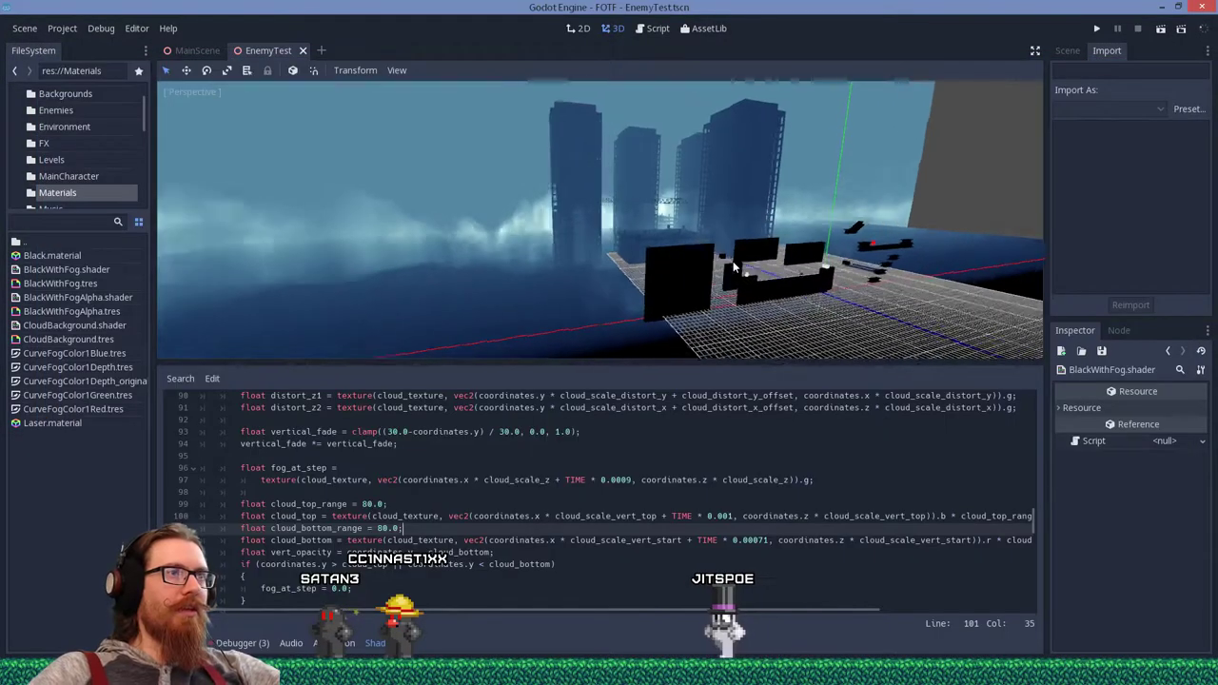
Inspect the drifting cloud layer around the towers up close and play-test it with the character running and jumping.
{"action": "middle_click_drag", "start_coordinate": [733, 266], "coordinate": [713, 260]}
{"action": "scroll", "coordinate": [713, 261], "scroll_direction": "up", "scroll_amount": 8}
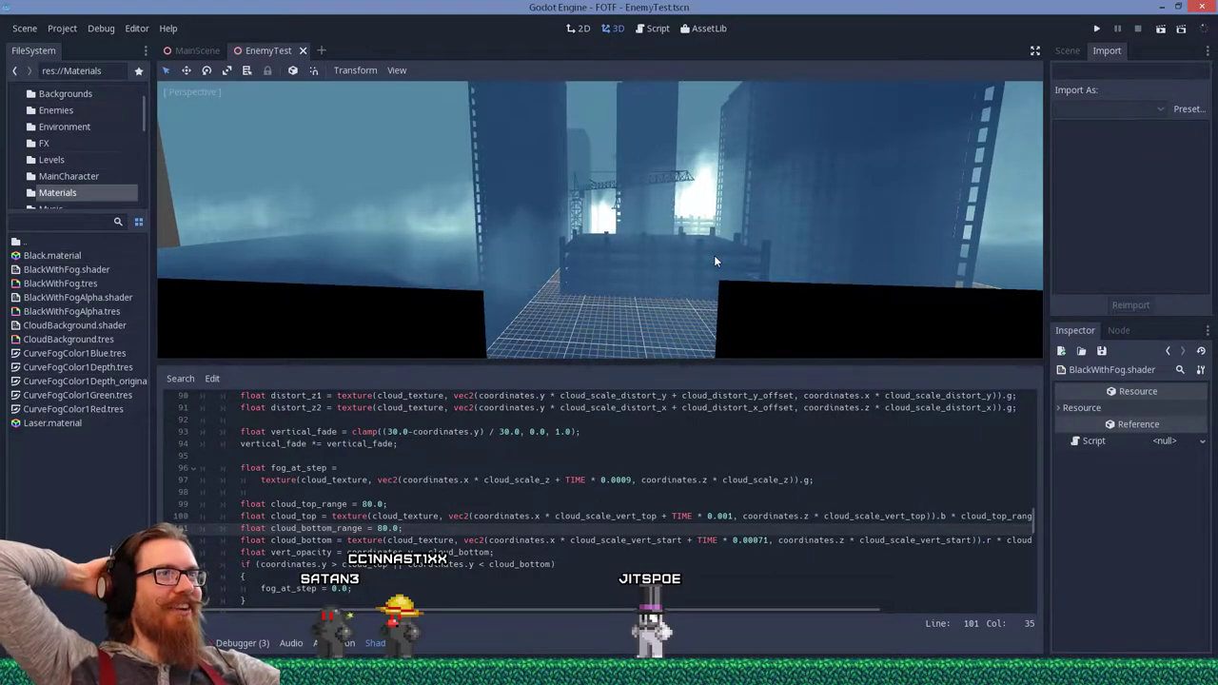
{"action": "left_click", "coordinate": [1097, 28]}
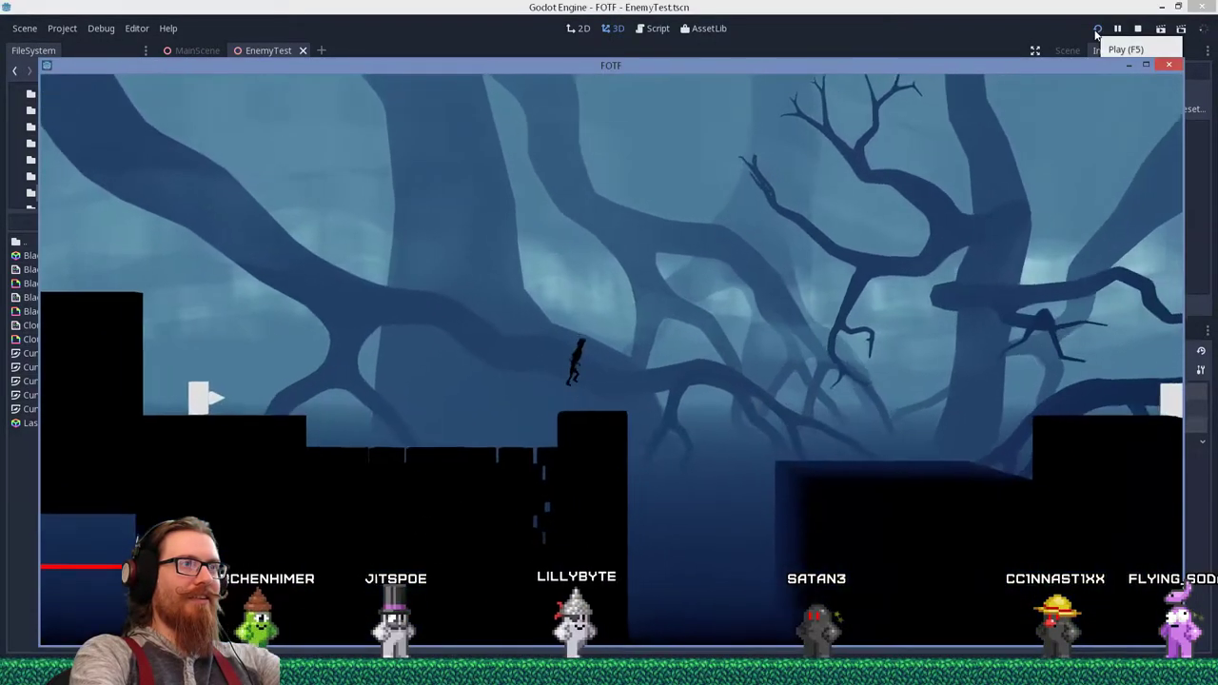
{"action": "key", "text": "Right"}
{"action": "key", "text": "space"}
{"action": "key", "text": "space"}
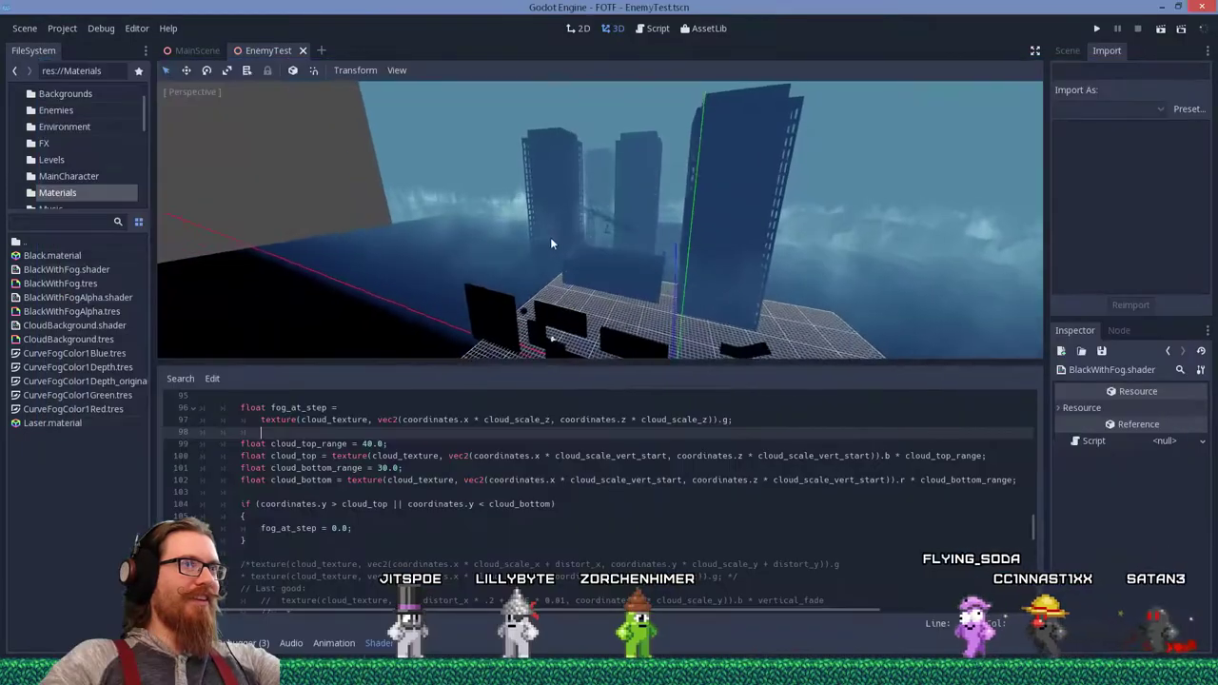
Examine the cloud band from another side of the scene and play-test the fog along the long upper platform.
{"action": "middle_click_drag", "start_coordinate": [550, 238], "coordinate": [618, 239]}
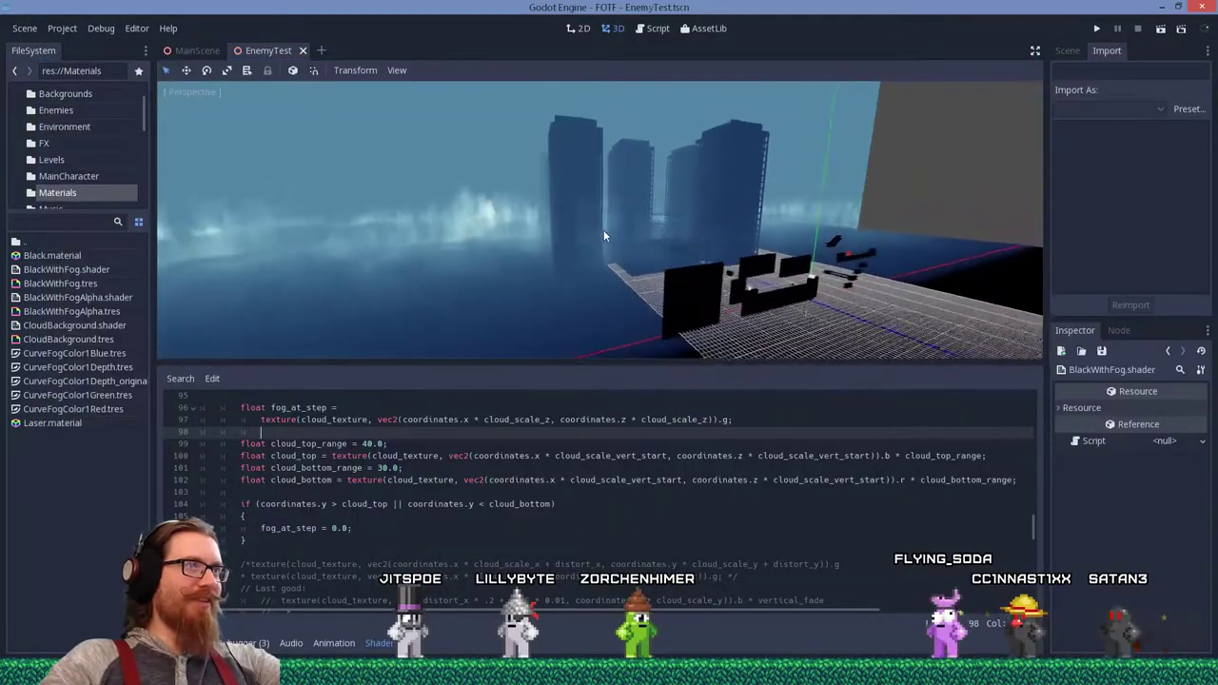
{"action": "key", "text": "F5"}
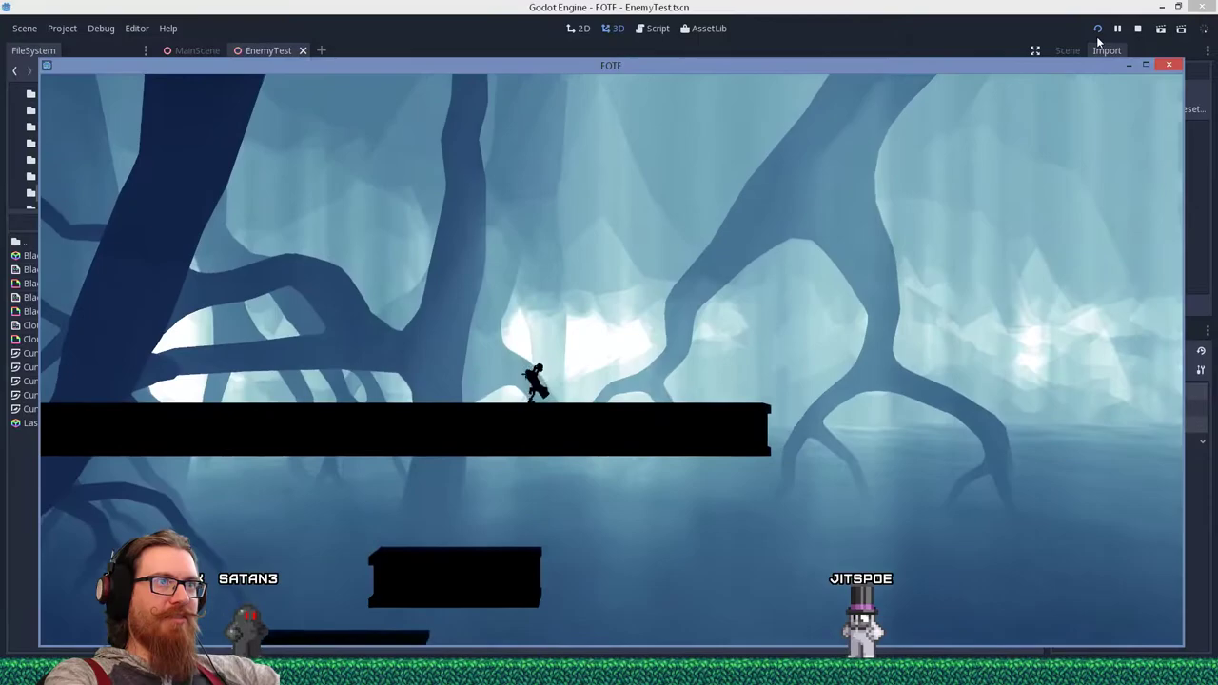
{"action": "key", "text": "Right"}
{"action": "key", "text": "space"}
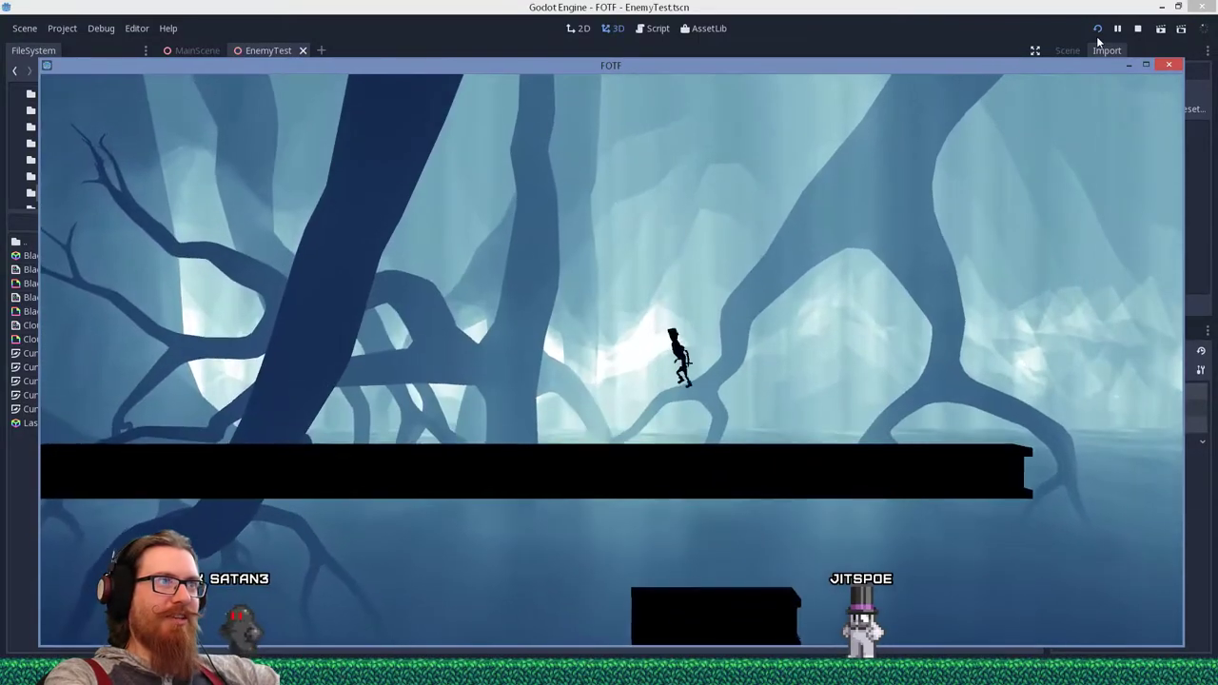
{"action": "key", "text": "Left"}
{"action": "key", "text": "space"}
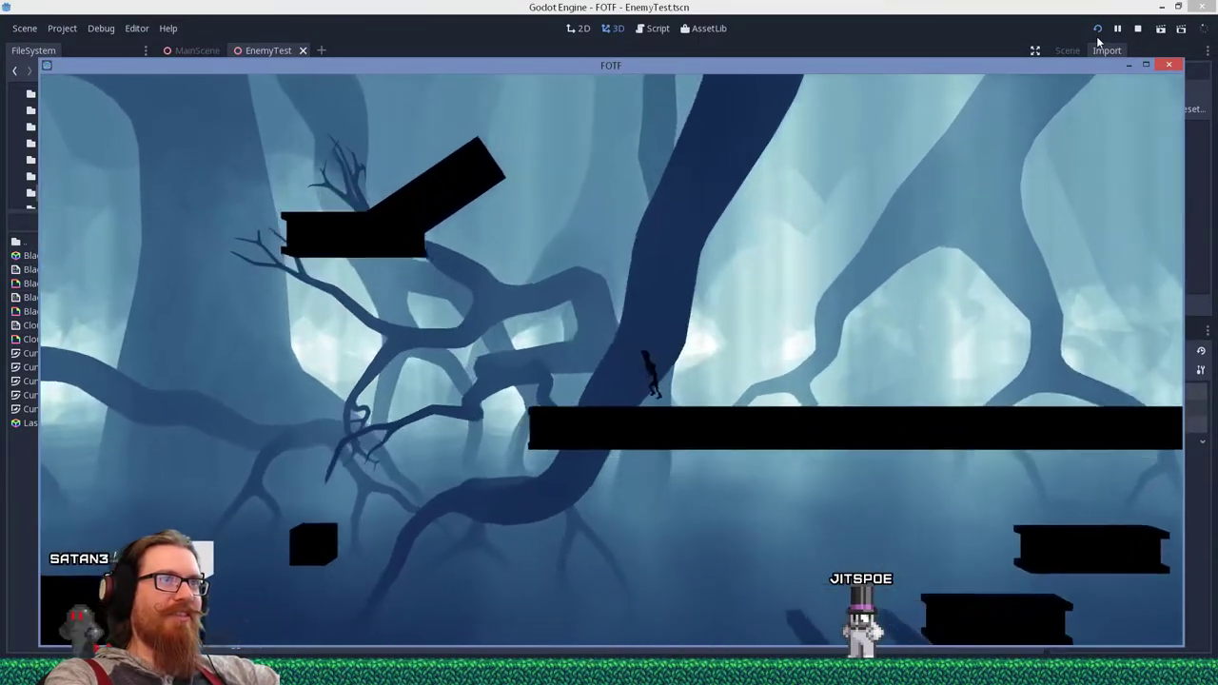
Run the character back and forth along the upper platform to its far end and examine the fog behind the tree roots.
{"action": "key", "text": "Right"}
{"action": "key", "text": "Left"}
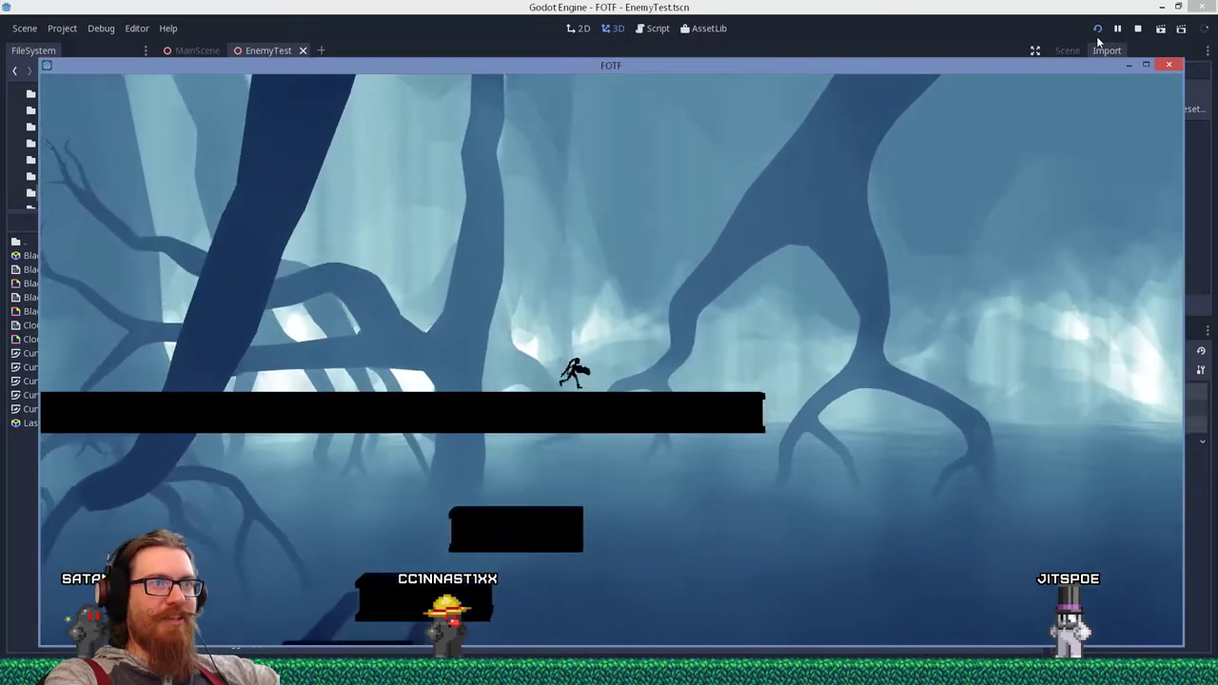
{"action": "key", "text": "Right"}
{"action": "key", "text": "Right"}
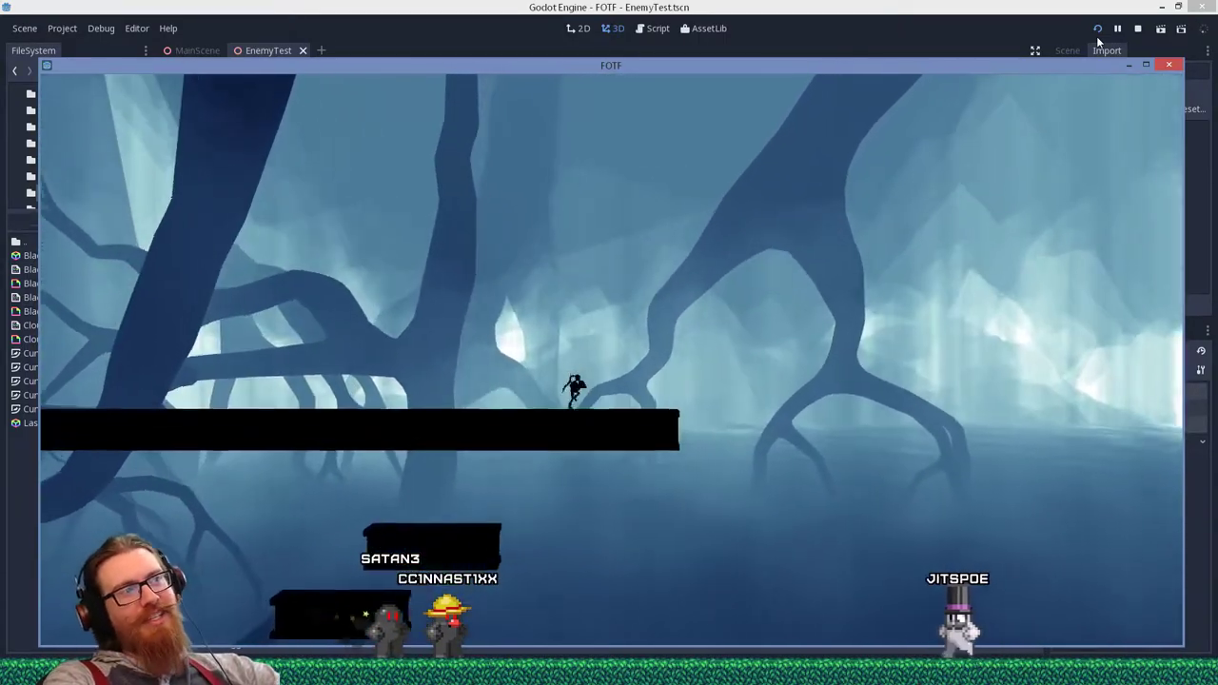
{"action": "key", "text": "Right"}
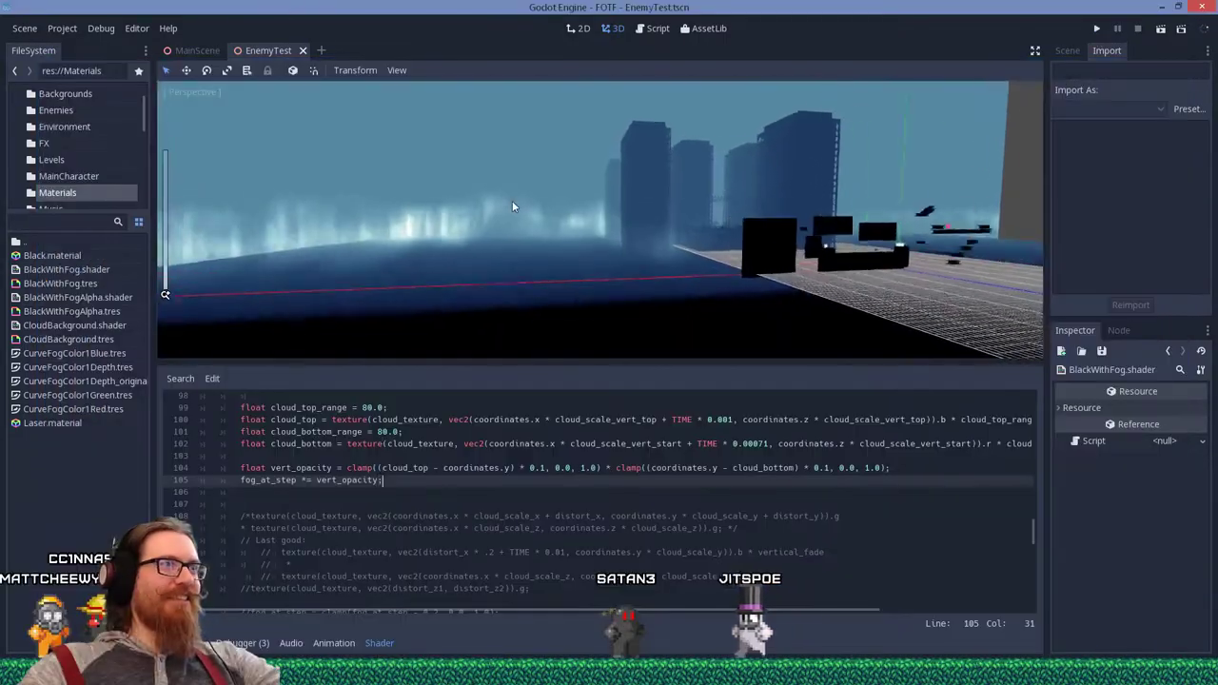
Inspect the front-view clouds around the towers up close and from afar, and run the game to check them.
{"action": "middle_click_drag", "start_coordinate": [512, 201], "coordinate": [634, 205]}
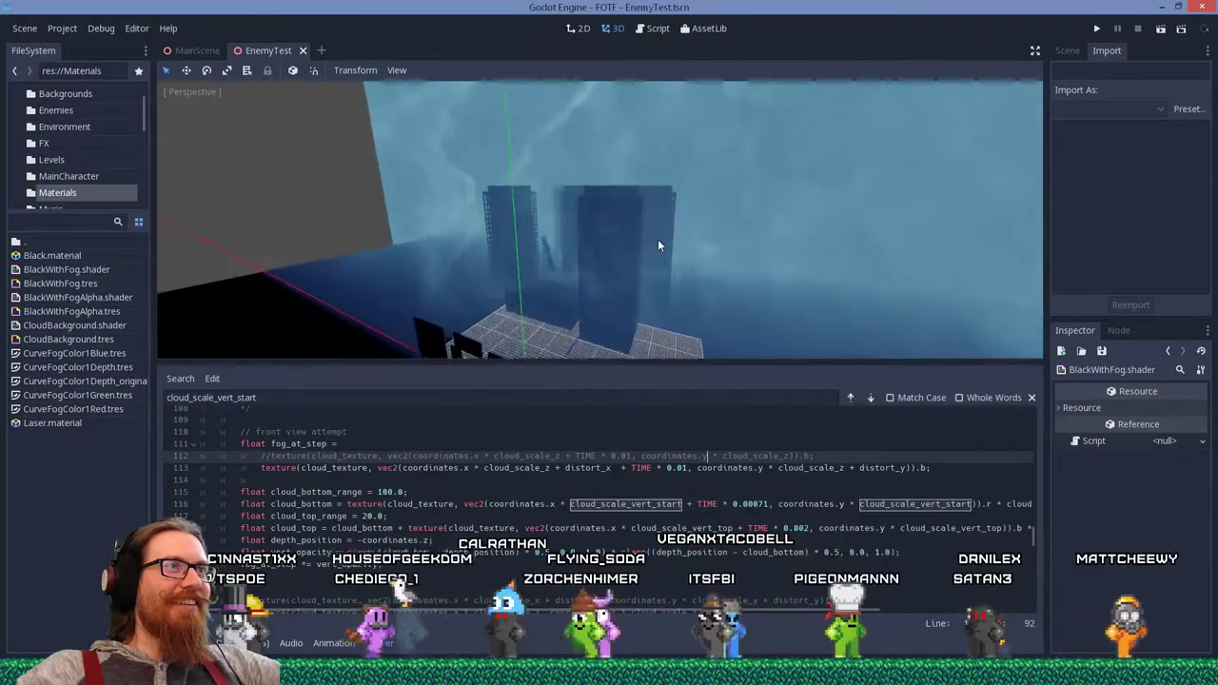
{"action": "scroll", "coordinate": [696, 237], "scroll_direction": "up", "scroll_amount": 6}
{"action": "middle_click_drag", "start_coordinate": [657, 246], "coordinate": [676, 267]}
{"action": "scroll", "coordinate": [766, 207], "scroll_direction": "down", "scroll_amount": 5}
{"action": "scroll", "coordinate": [624, 244], "scroll_direction": "up", "scroll_amount": 3}
{"action": "left_click", "coordinate": [1097, 29]}
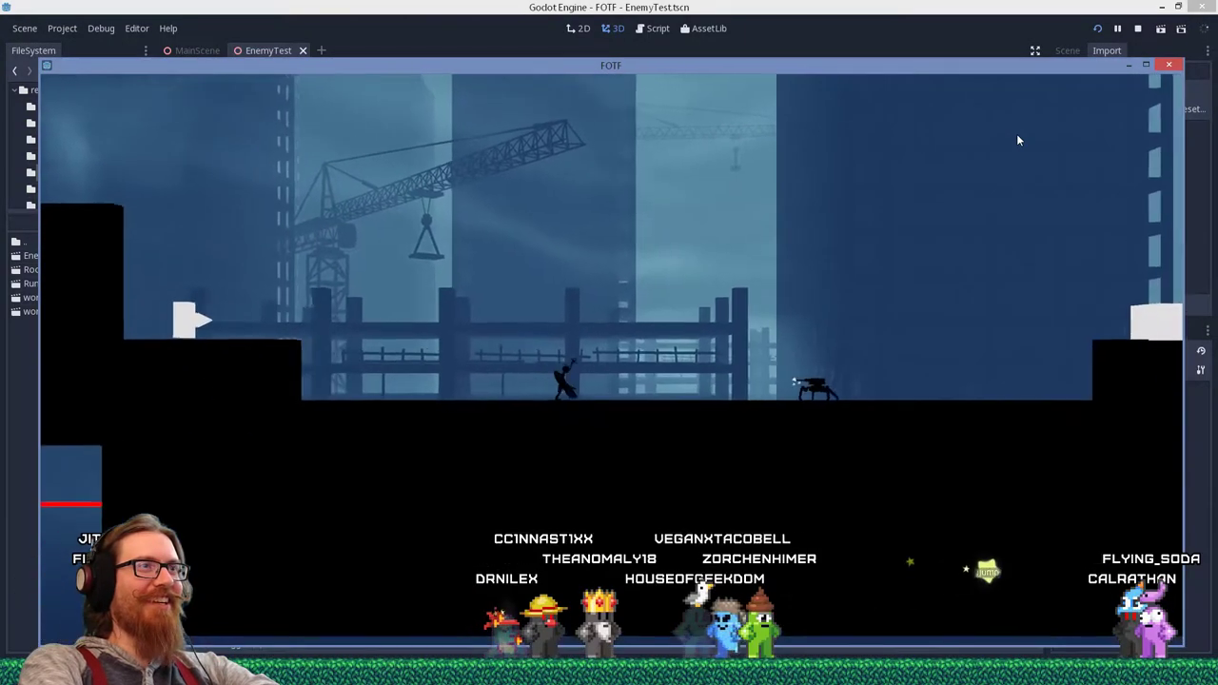
{"action": "mouse_move", "coordinate": [799, 71]}
{"action": "left_mouse_down"}
{"action": "mouse_move", "coordinate": [797, 43]}
{"action": "mouse_move", "coordinate": [807, 64]}
{"action": "left_mouse_up"}
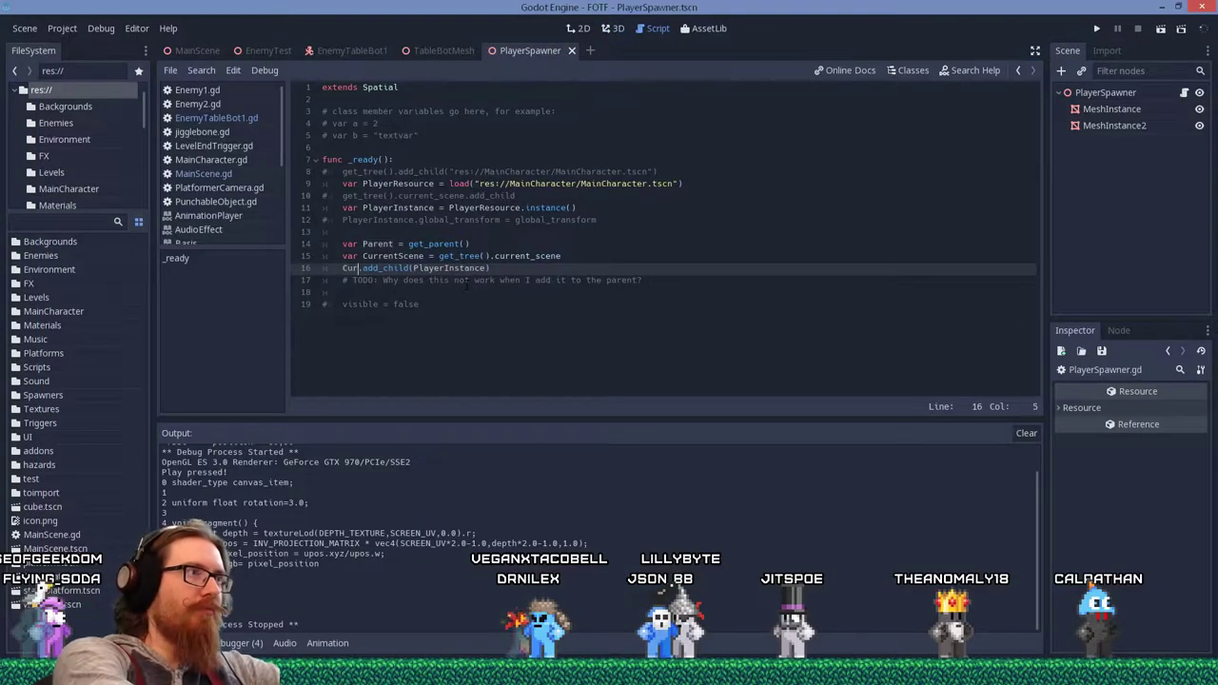
Run the game, test the spawned player with a jump beside the spawn marker, and close the game.
{"action": "key", "text": "F5"}
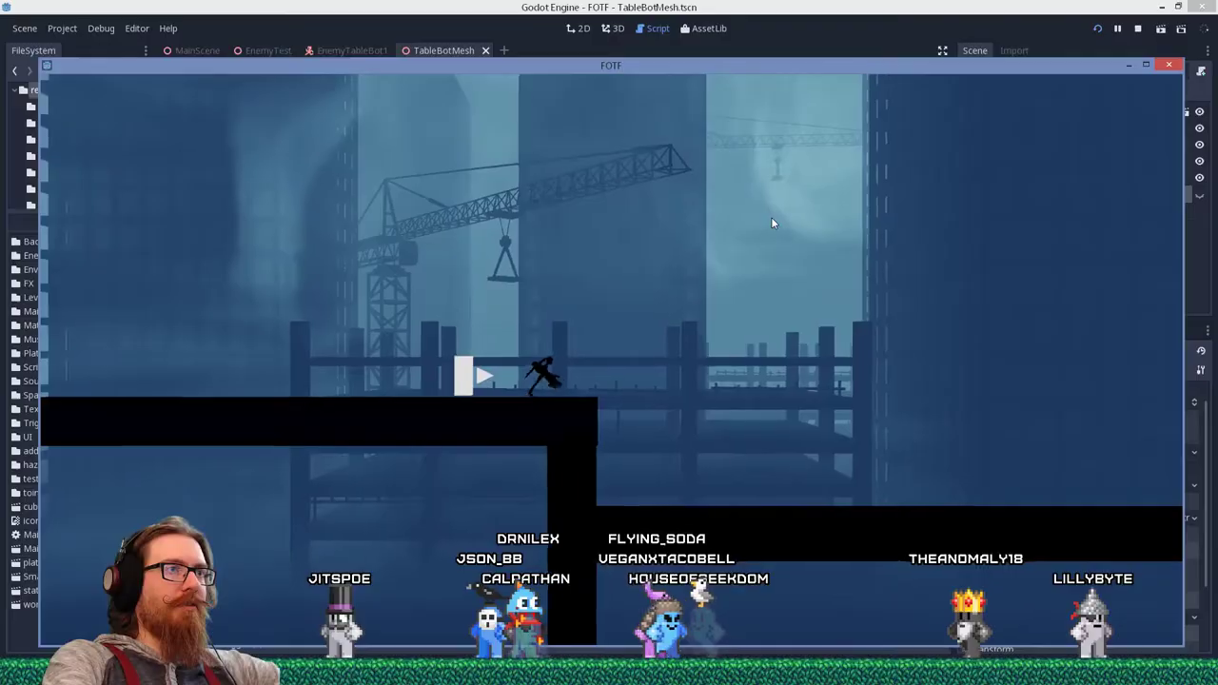
{"action": "key", "text": "space"}
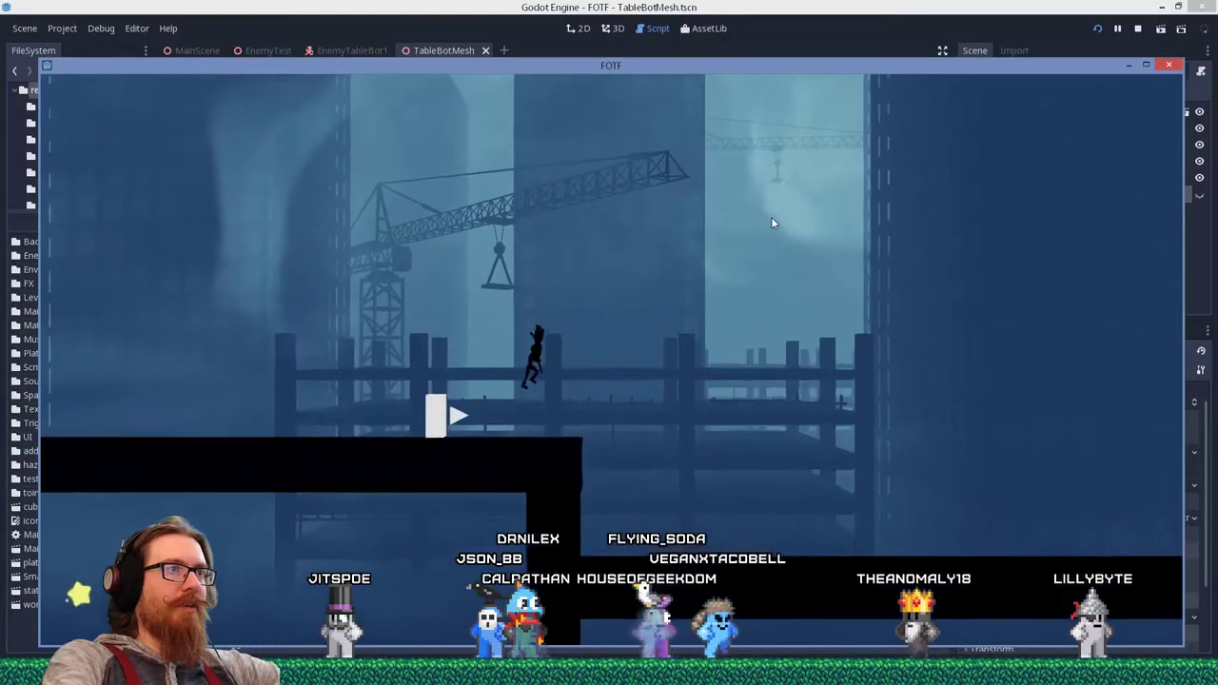
{"action": "left_click", "coordinate": [1169, 65]}
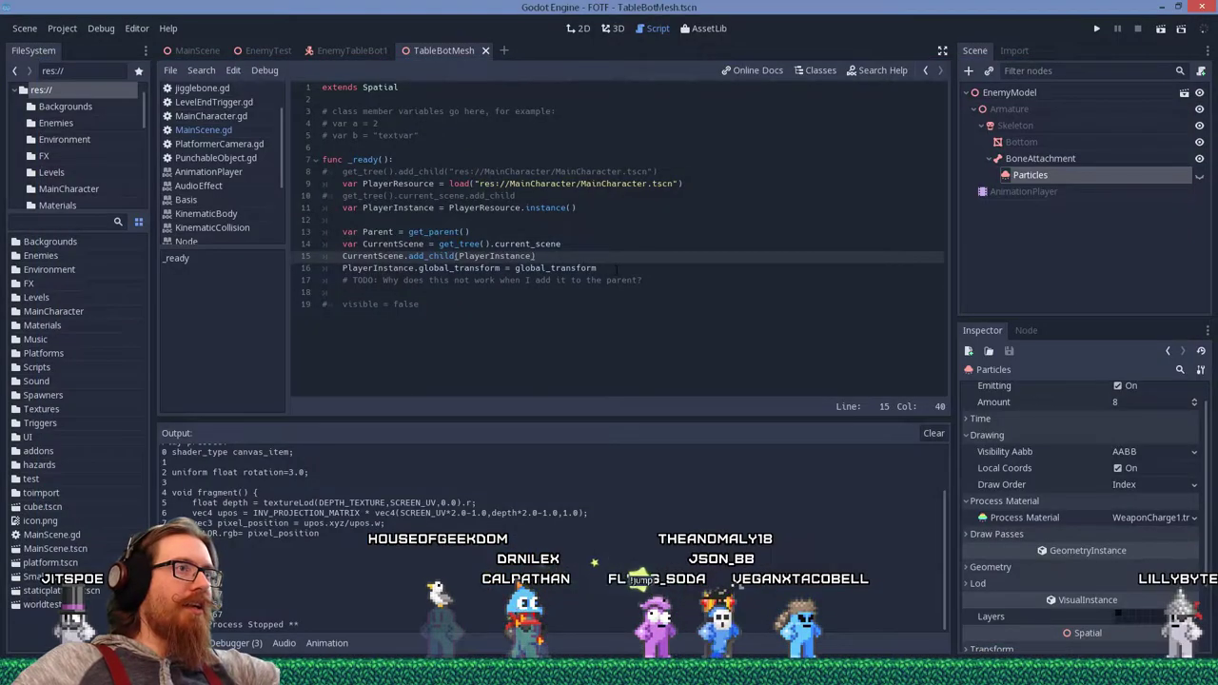
Uncomment the visible = false line in PlayerSpawner.gd to hide the spawn marker, and run the game.
{"action": "left_click", "coordinate": [616, 270]}
{"action": "left_click", "coordinate": [328, 305]}
{"action": "left_click", "coordinate": [1094, 30]}
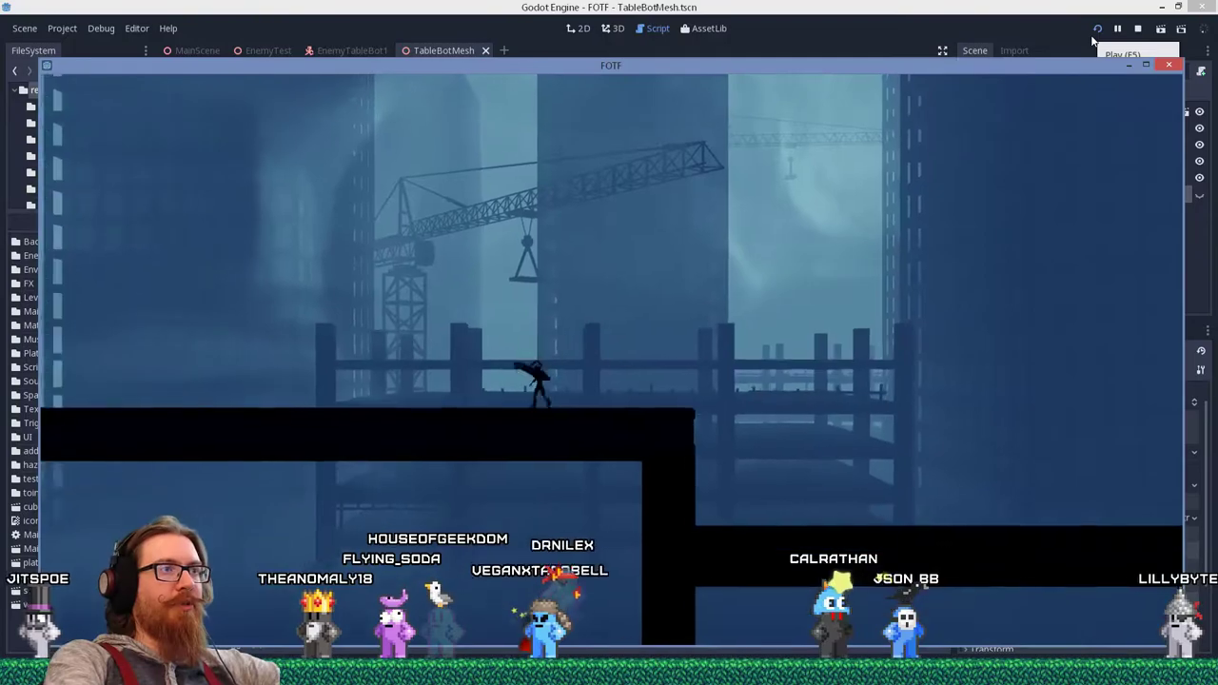
Play-test the spawned characters by running and jumping between the upper ledge and the lower platform with the walking enemy.
{"action": "key", "text": "d"}
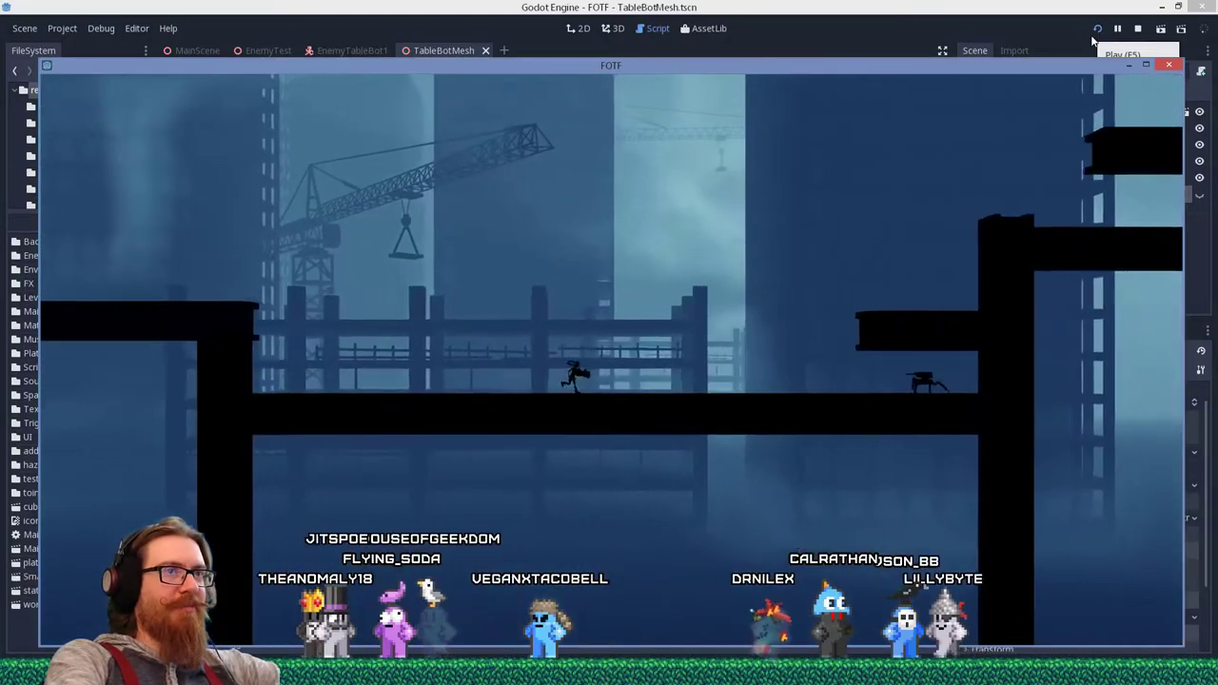
{"action": "key", "text": "space"}
{"action": "key", "text": "space"}
{"action": "key", "text": "space"}
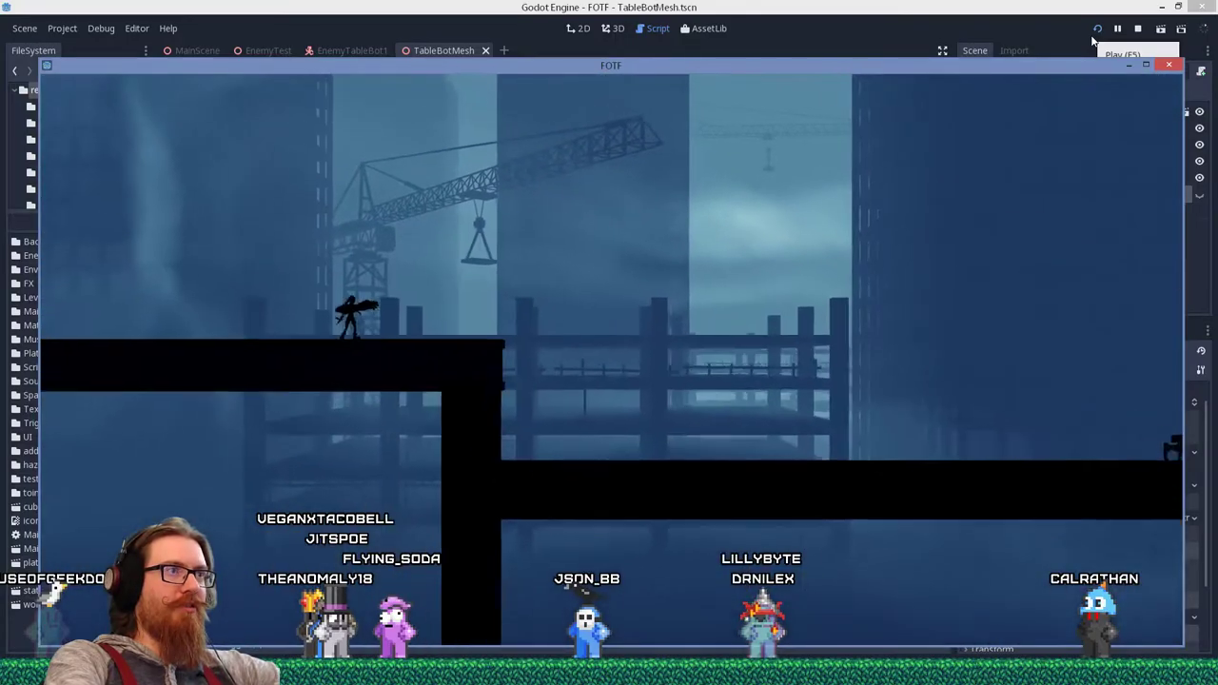
{"action": "key", "text": "d"}
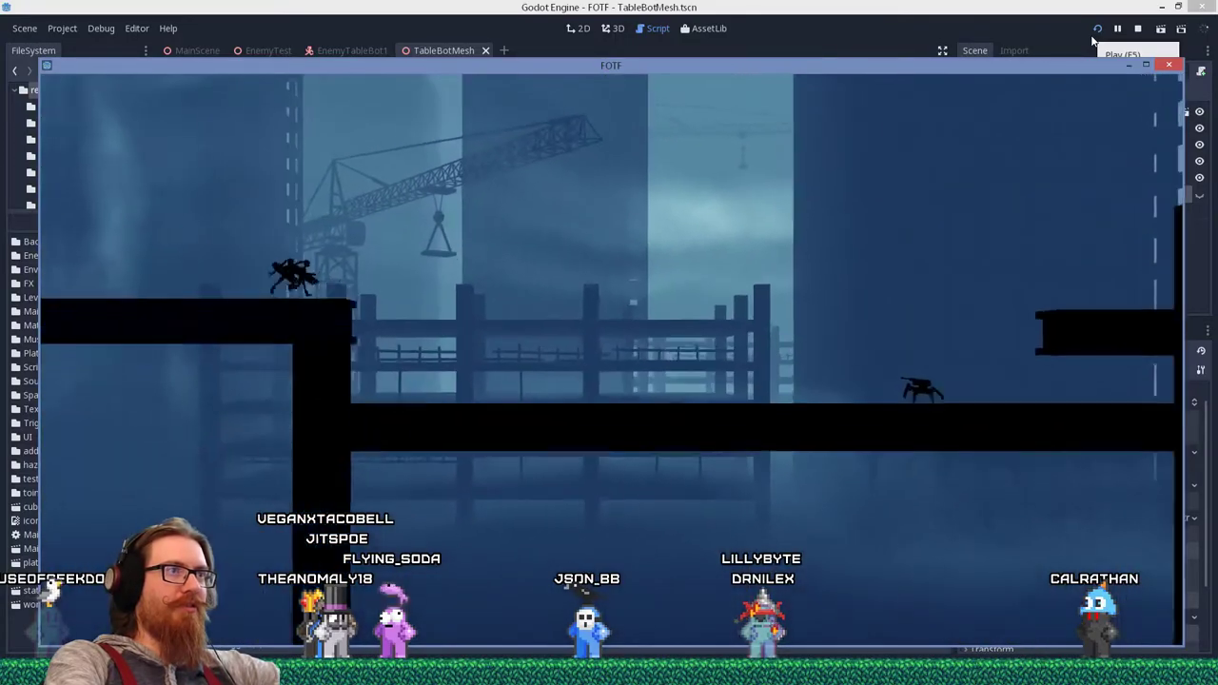
{"action": "key", "text": "space"}
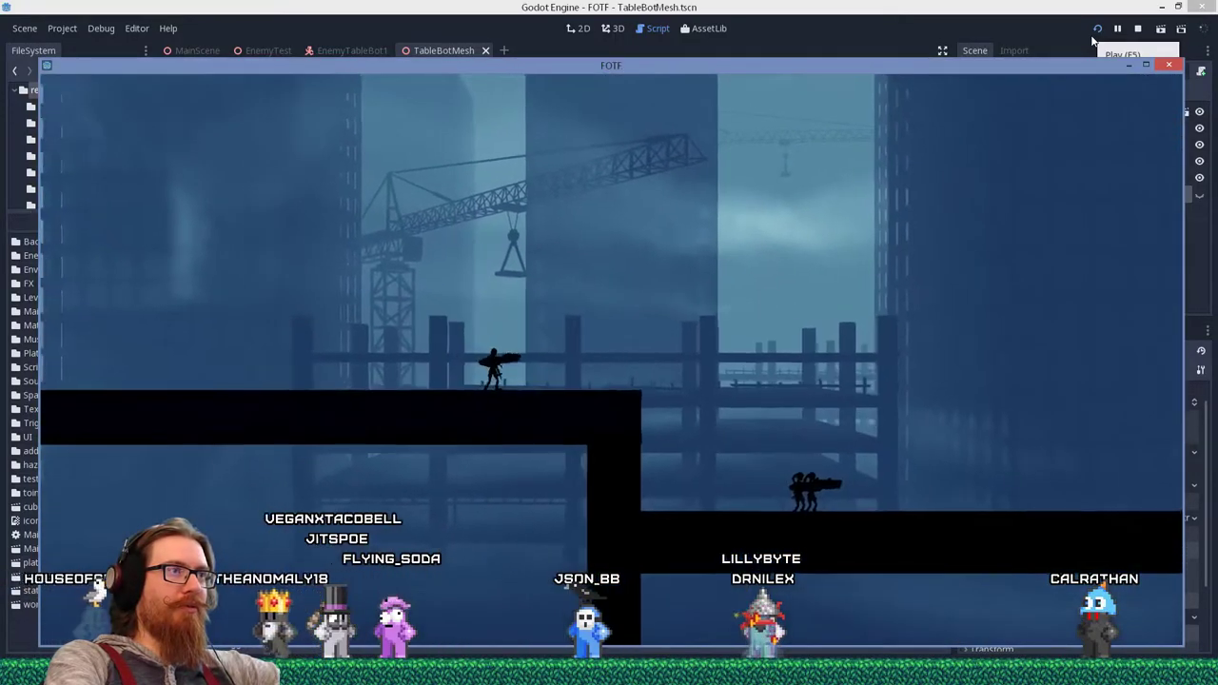
{"action": "key", "text": "d"}
{"action": "key", "text": "a"}
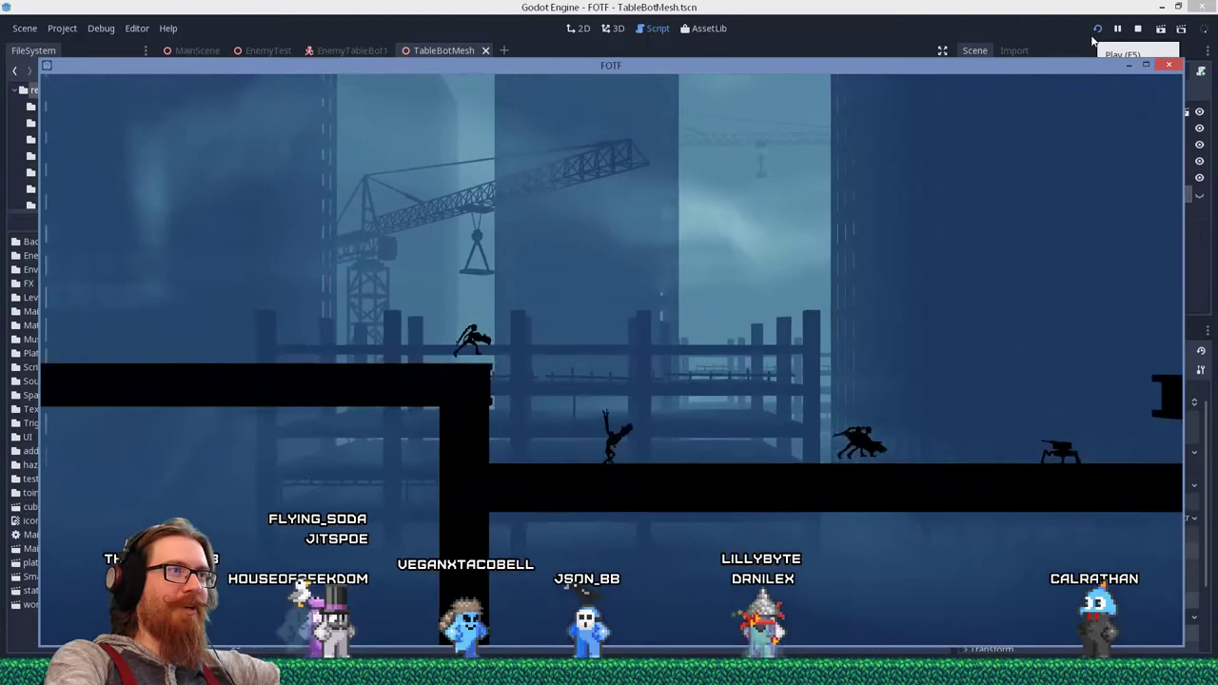
{"action": "key", "text": "d"}
{"action": "key", "text": "space"}
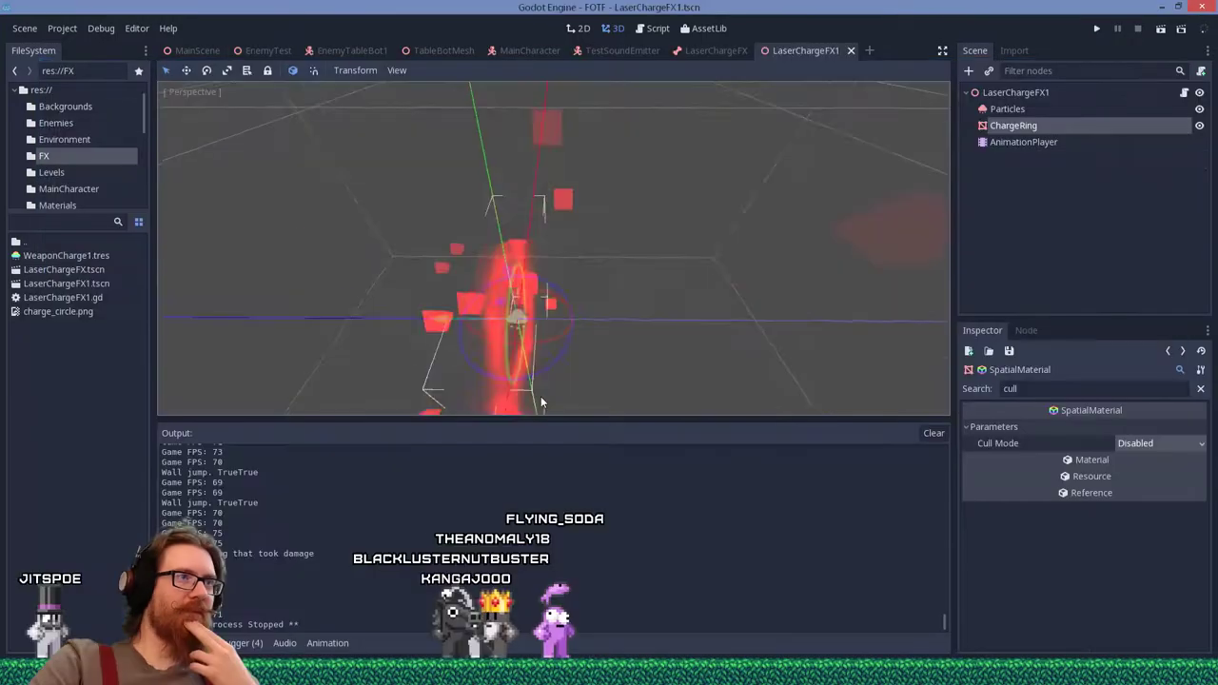
Inspect the red particles and charge ring of the LaserChargeFX1 scene from several angles.
{"action": "middle_click_drag", "start_coordinate": [541, 398], "coordinate": [480, 93]}
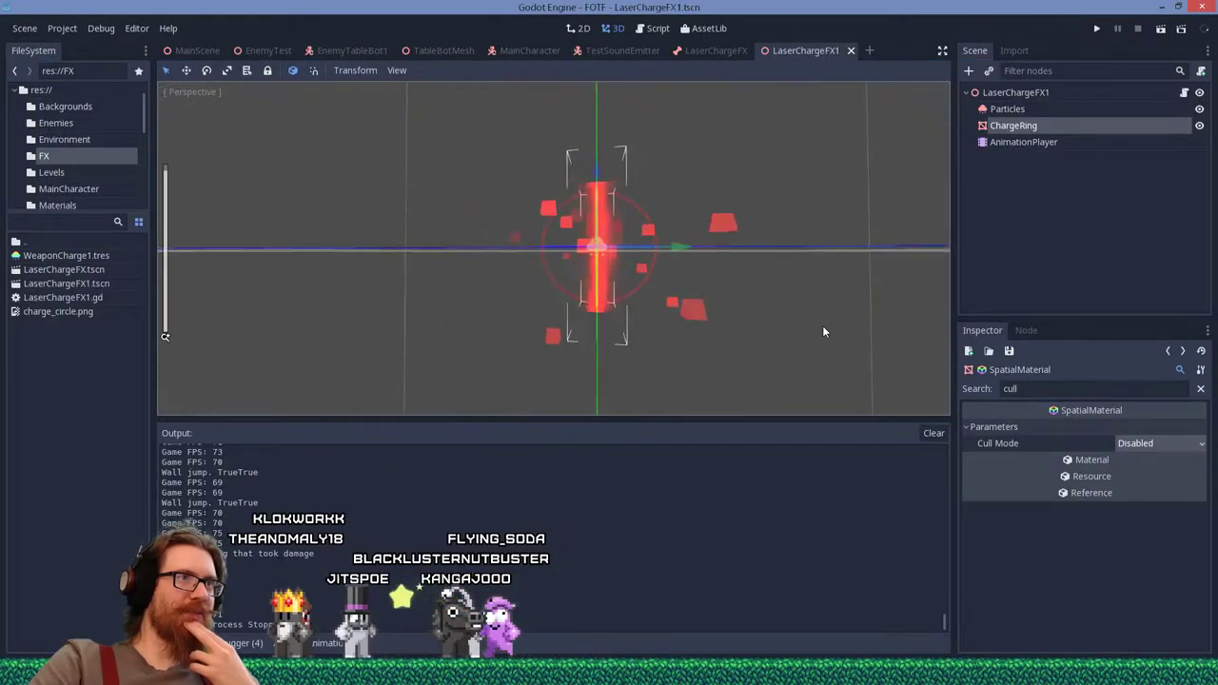
{"action": "middle_click_drag", "start_coordinate": [824, 314], "coordinate": [769, 368]}
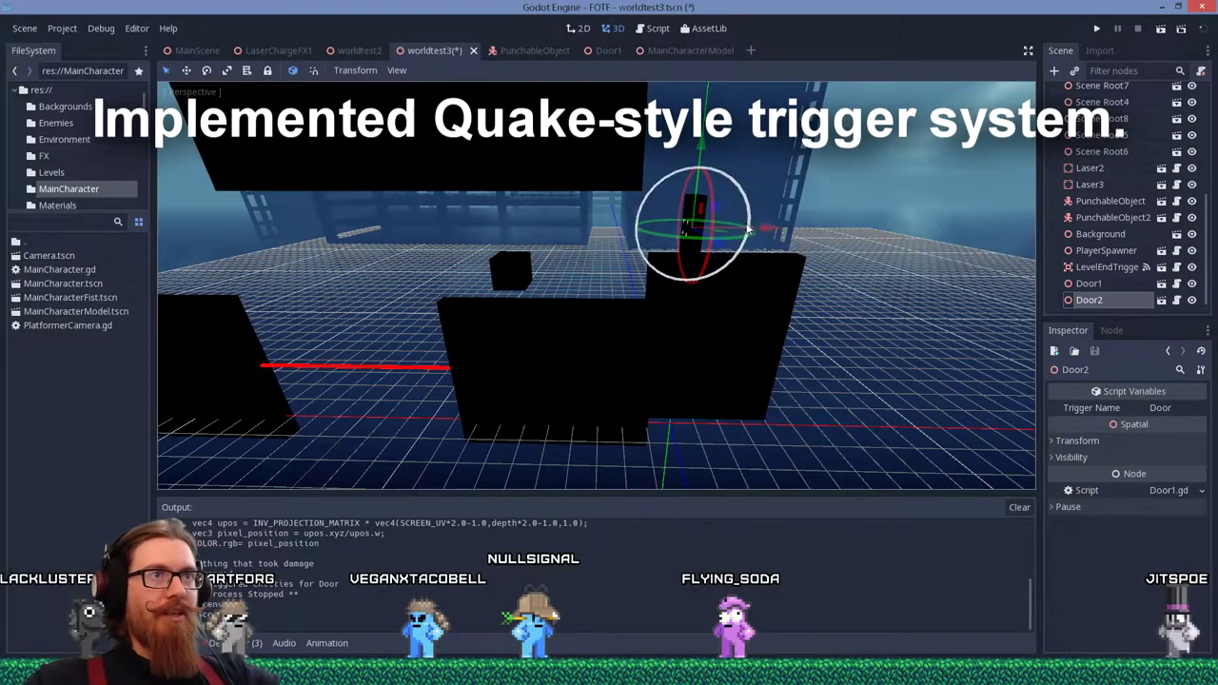
Place Door2 beside Door1 on the raised block in worldtest3, and run the game to test the door trigger.
{"action": "left_click_drag", "start_coordinate": [749, 229], "coordinate": [848, 266]}
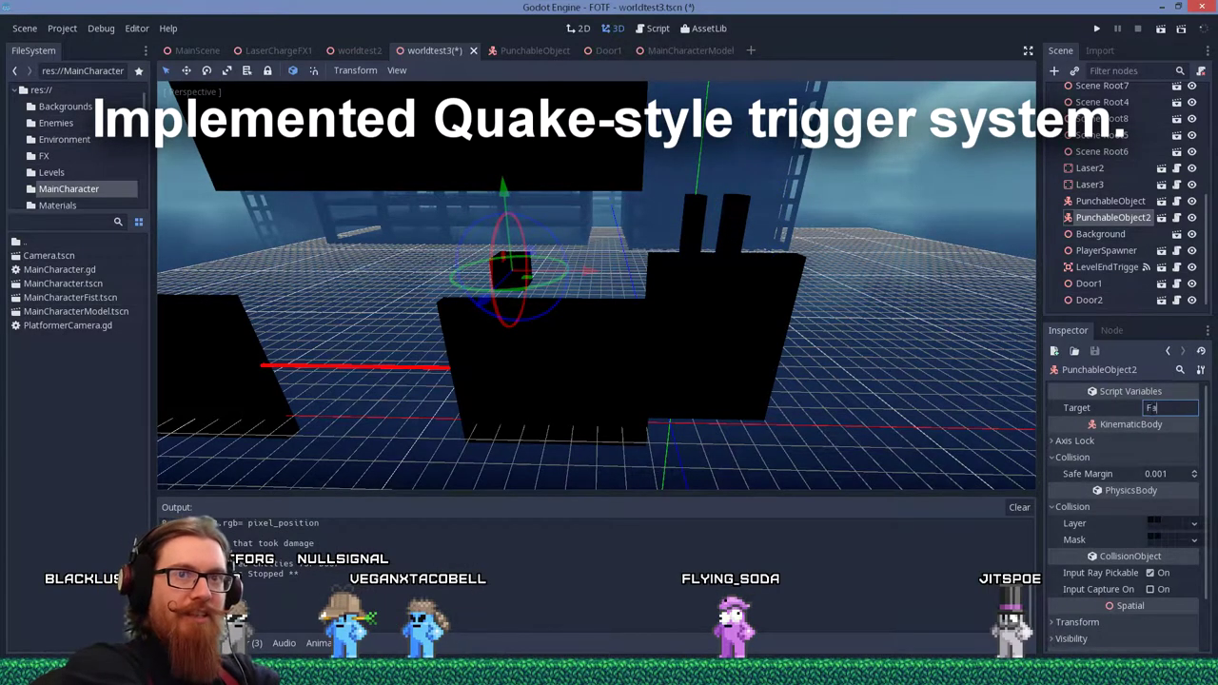
{"action": "left_click", "coordinate": [754, 227]}
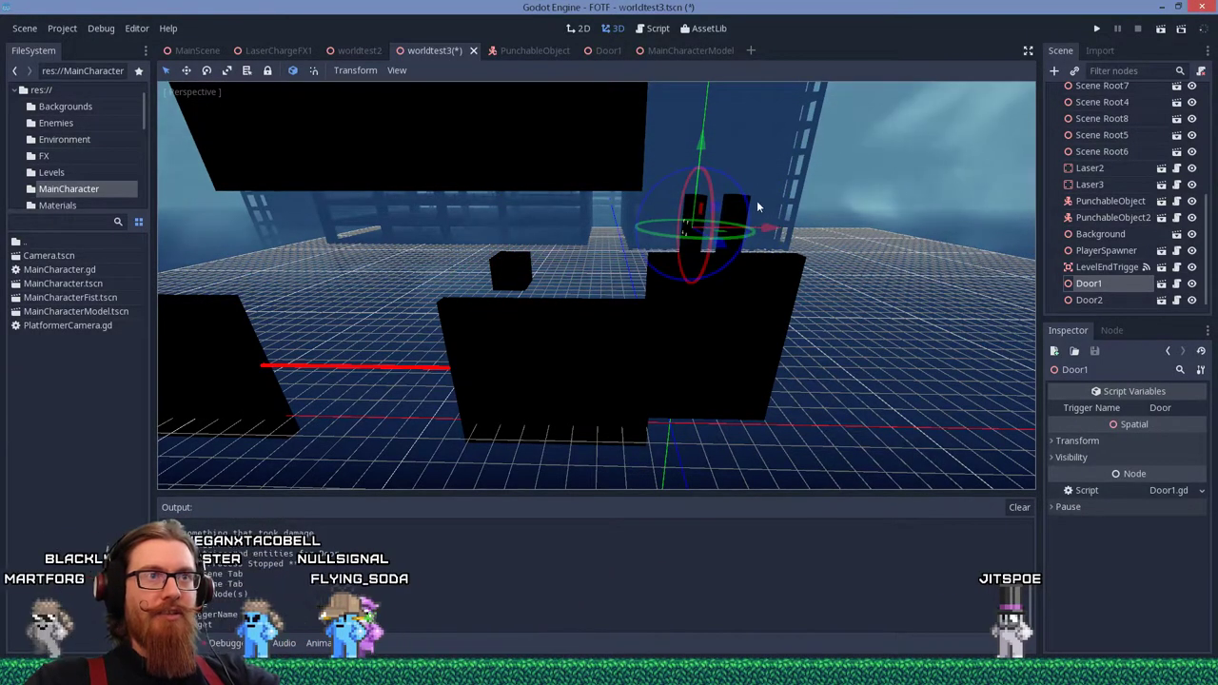
{"action": "left_click", "coordinate": [1098, 30]}
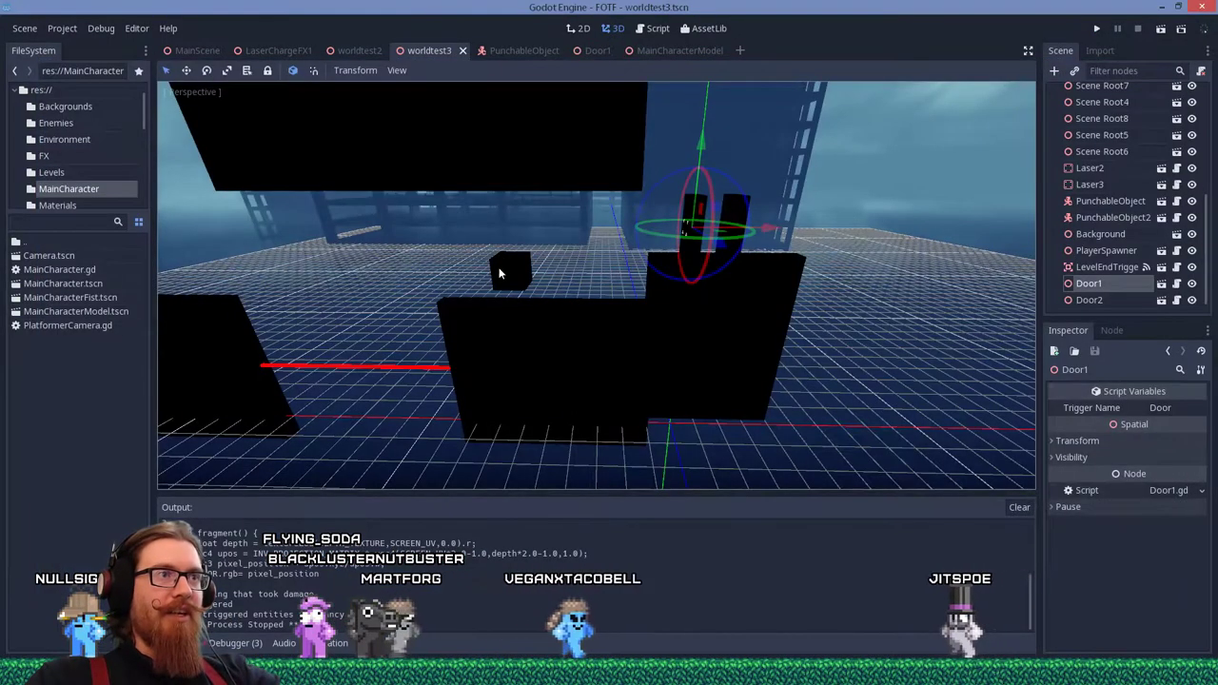
Duplicate PunchableObject2, offset the copy about 1.95 along X, and set its Target to Door.
{"action": "key", "text": "ctrl+d"}
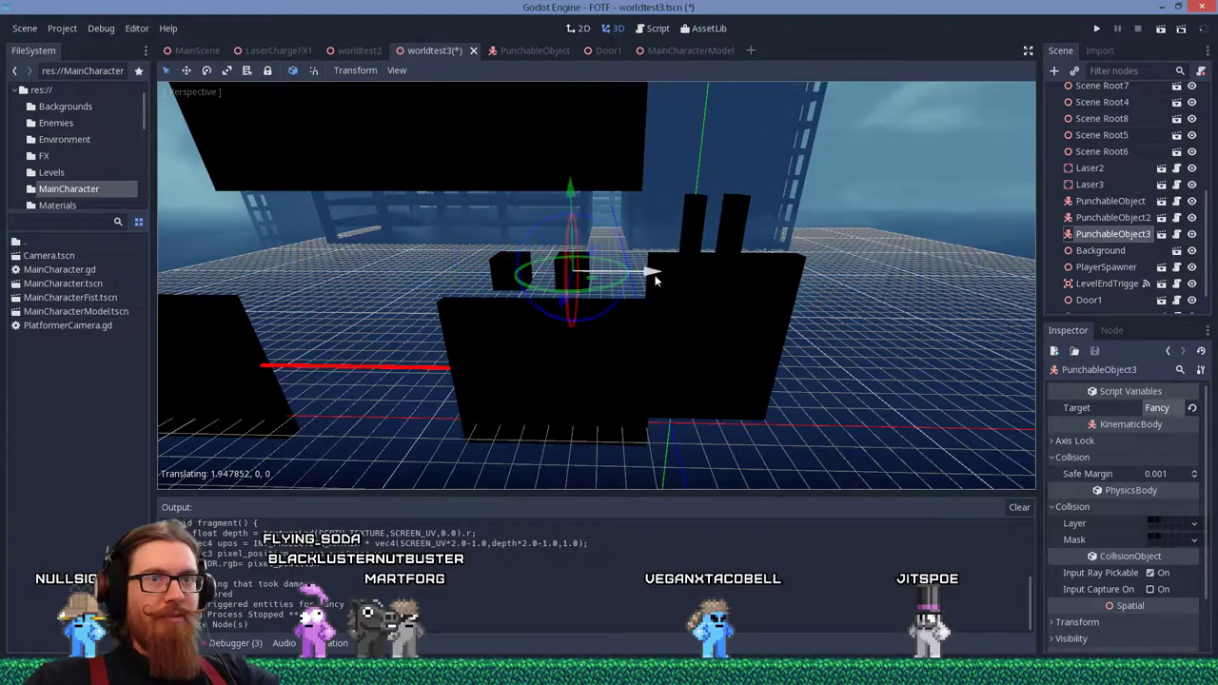
{"action": "type", "text": "Door"}
{"action": "key", "text": "Return"}
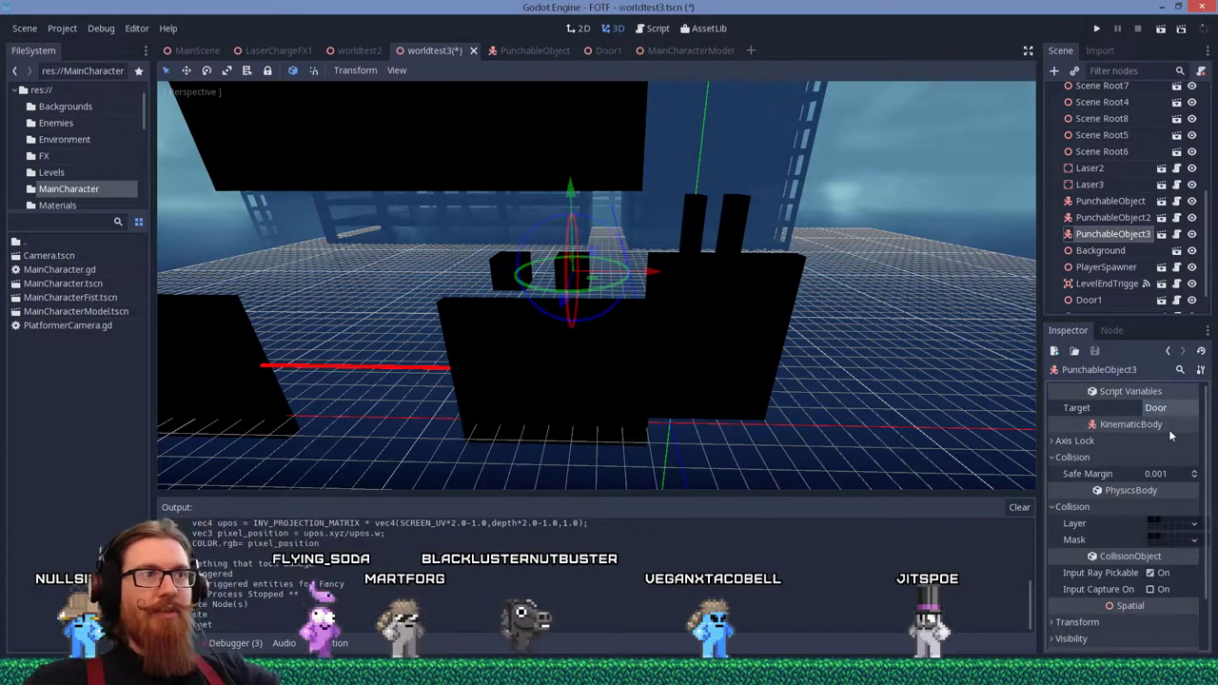
Run the level and play-test the two punchable blocks and the doors they trigger.
{"action": "left_click", "coordinate": [1099, 31]}
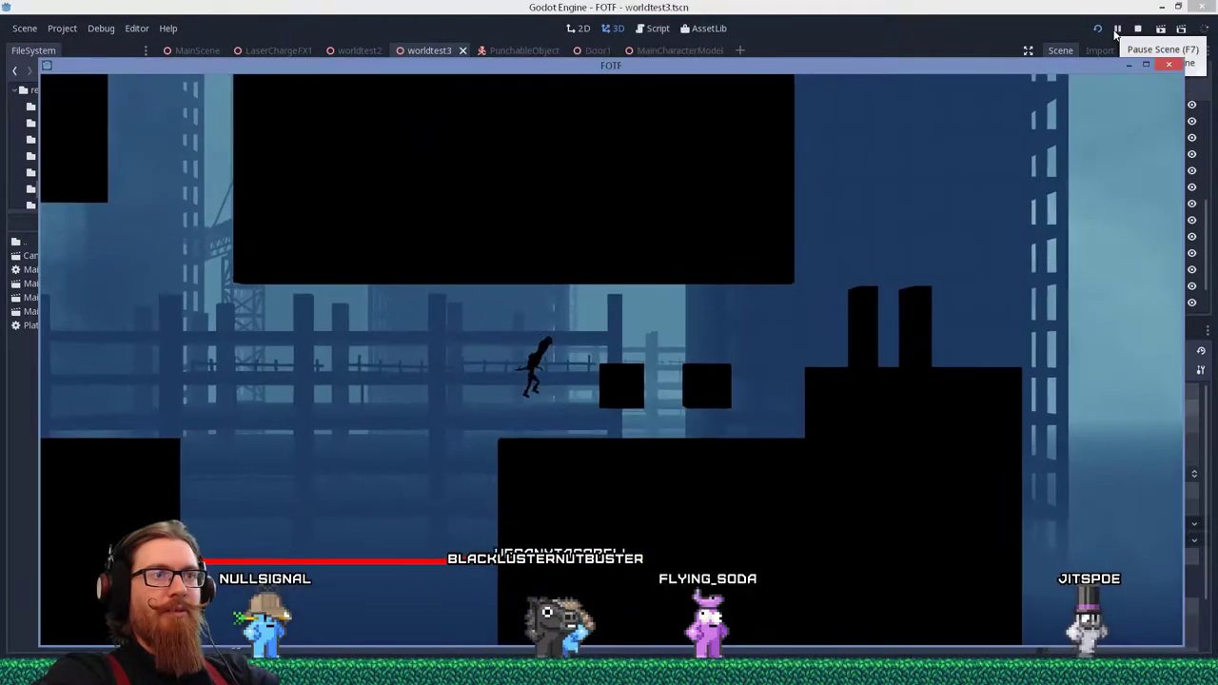
{"action": "key", "text": "a"}
{"action": "key", "text": "d"}
{"action": "key", "text": "space"}
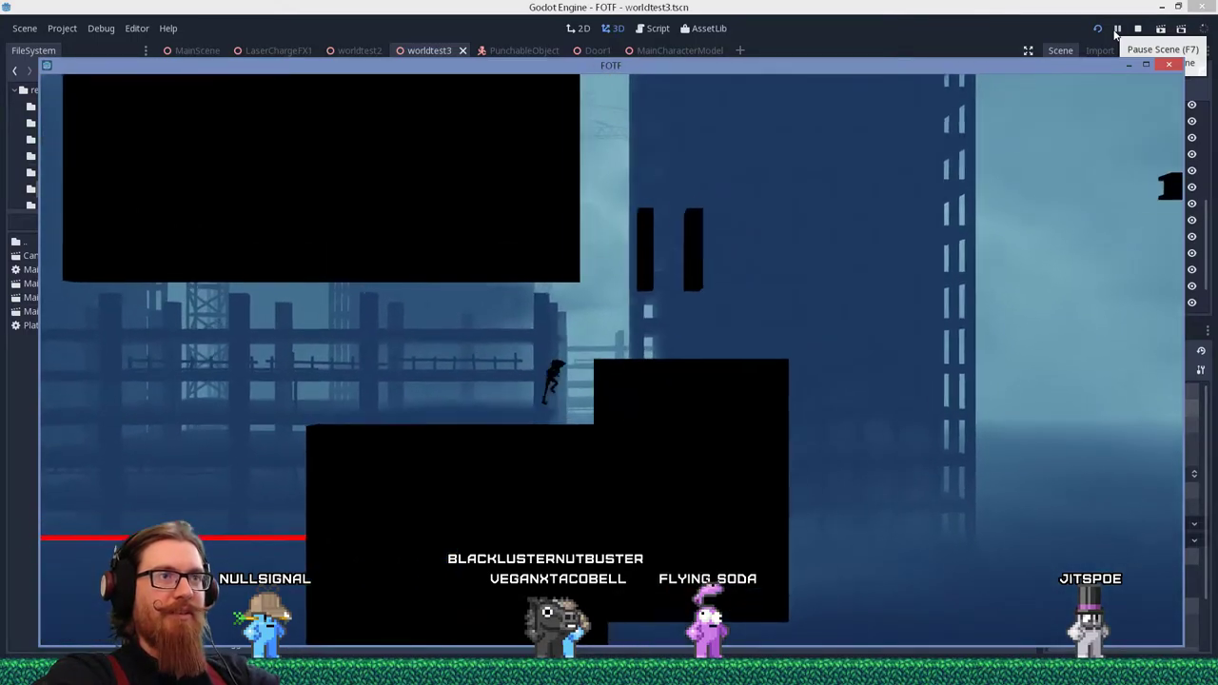
{"action": "key", "text": "d"}
{"action": "key", "text": "space"}
{"action": "key", "text": "a"}
{"action": "key", "text": "space"}
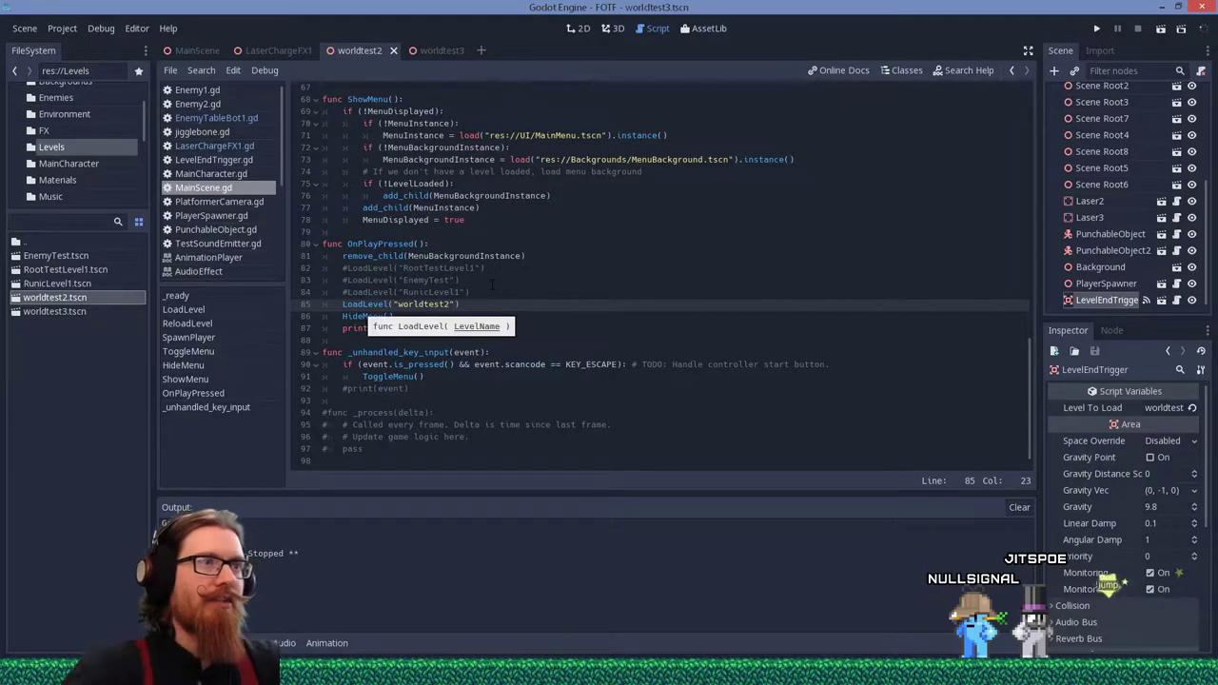
Run the game with worldtest2 as the loaded level and play-test it by moving and jumping.
{"action": "key", "text": "F5"}
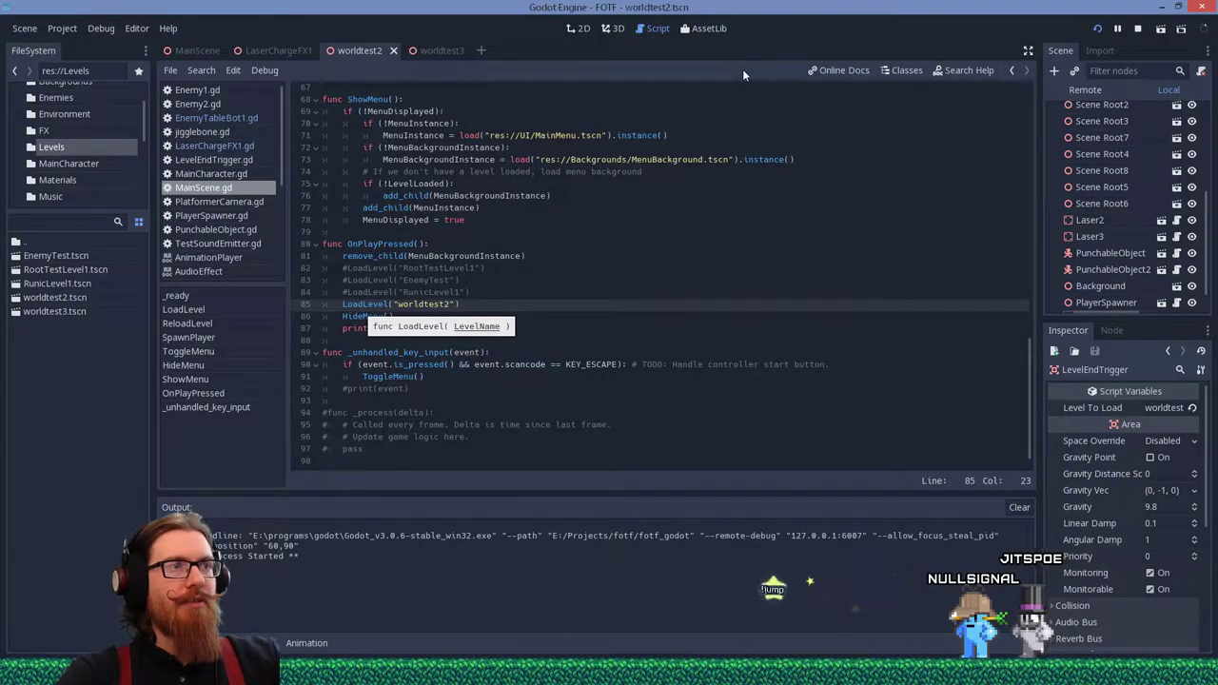
{"action": "key", "text": "d"}
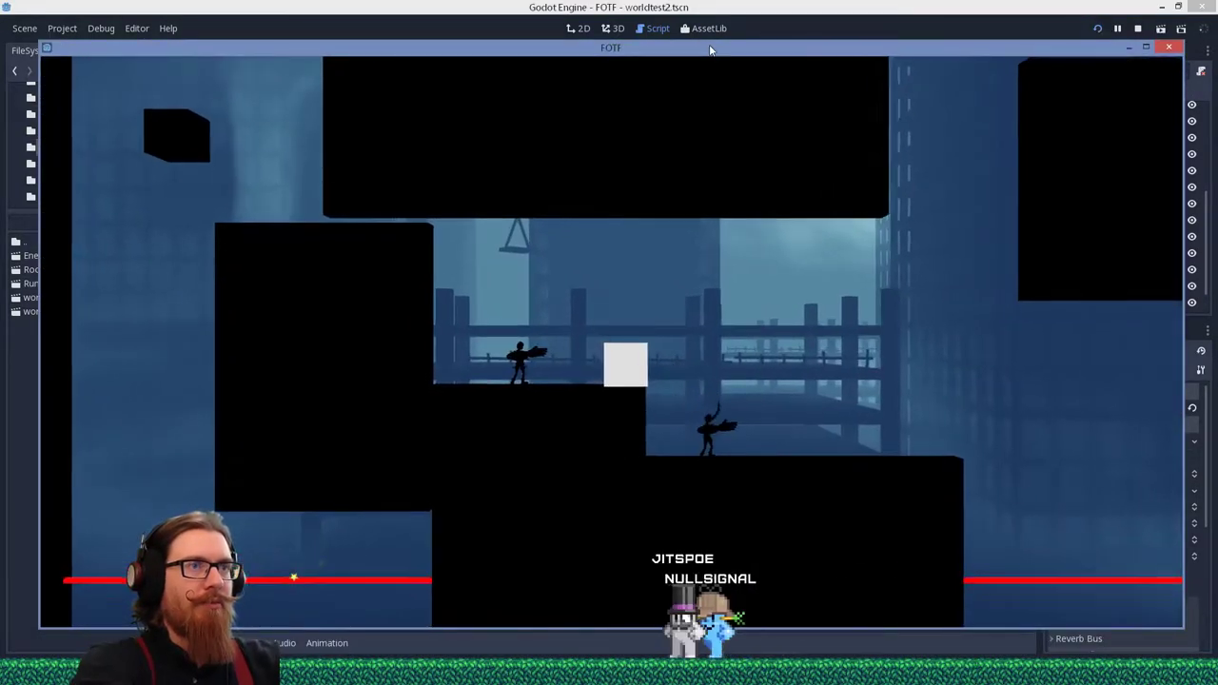
{"action": "key", "text": "space"}
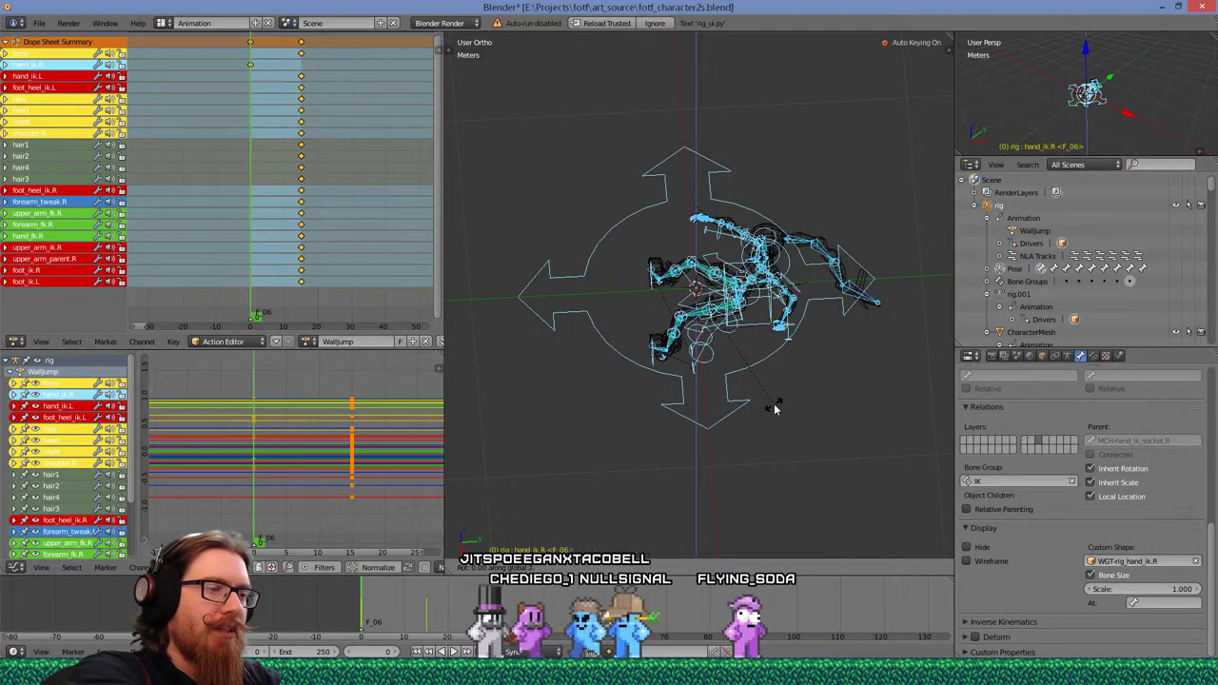
Try to rotate the WallJump rig pose about the global Z axis in Blender, and inspect the character in solid shading.
{"action": "key", "text": "Return"}
{"action": "middle_click_drag", "start_coordinate": [775, 409], "coordinate": [492, 327]}
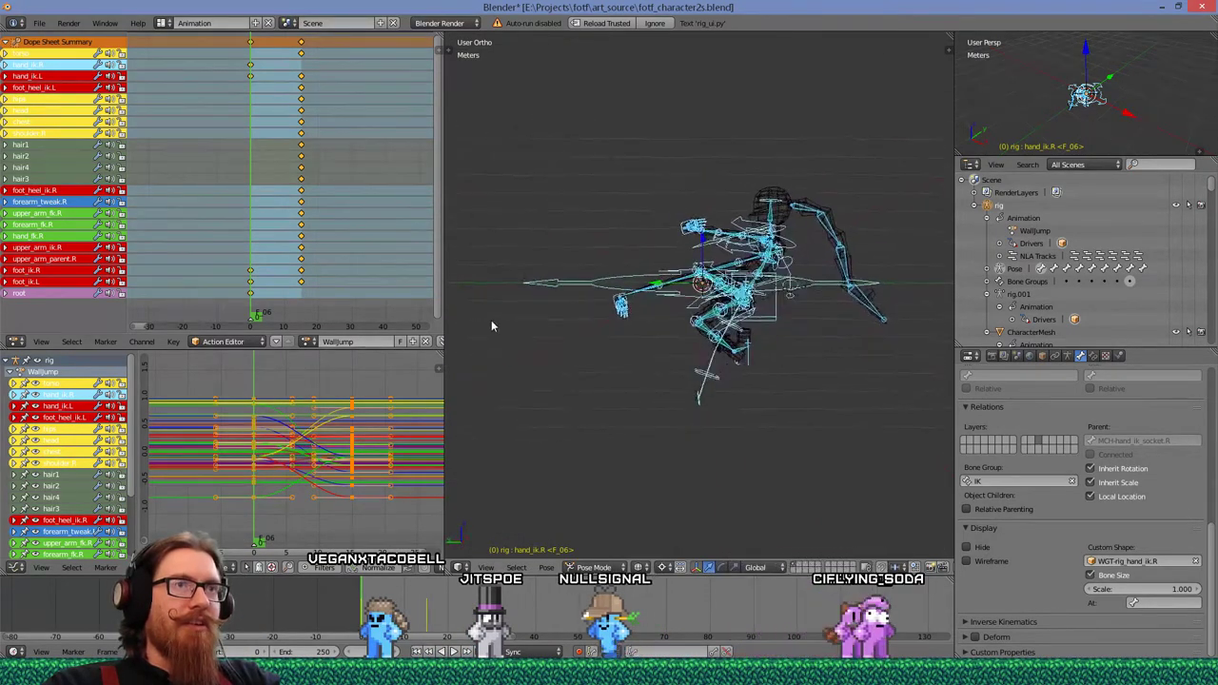
{"action": "scroll", "coordinate": [492, 326], "scroll_direction": "up", "scroll_amount": 4}
{"action": "key", "text": "z"}
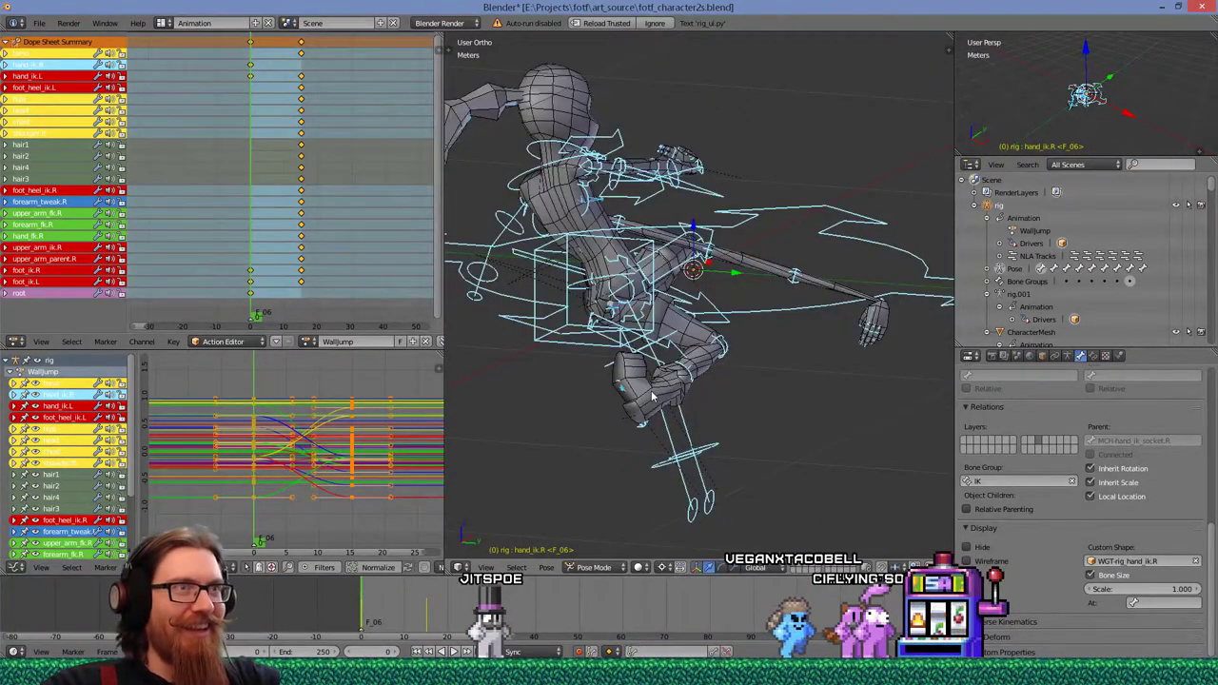
{"action": "mouse_move", "coordinate": [653, 385]}
{"action": "middle_mouse_down"}
{"action": "mouse_move", "coordinate": [716, 383]}
{"action": "mouse_move", "coordinate": [656, 424]}
{"action": "mouse_move", "coordinate": [606, 379]}
{"action": "mouse_move", "coordinate": [557, 372]}
{"action": "mouse_move", "coordinate": [744, 414]}
{"action": "middle_mouse_up"}
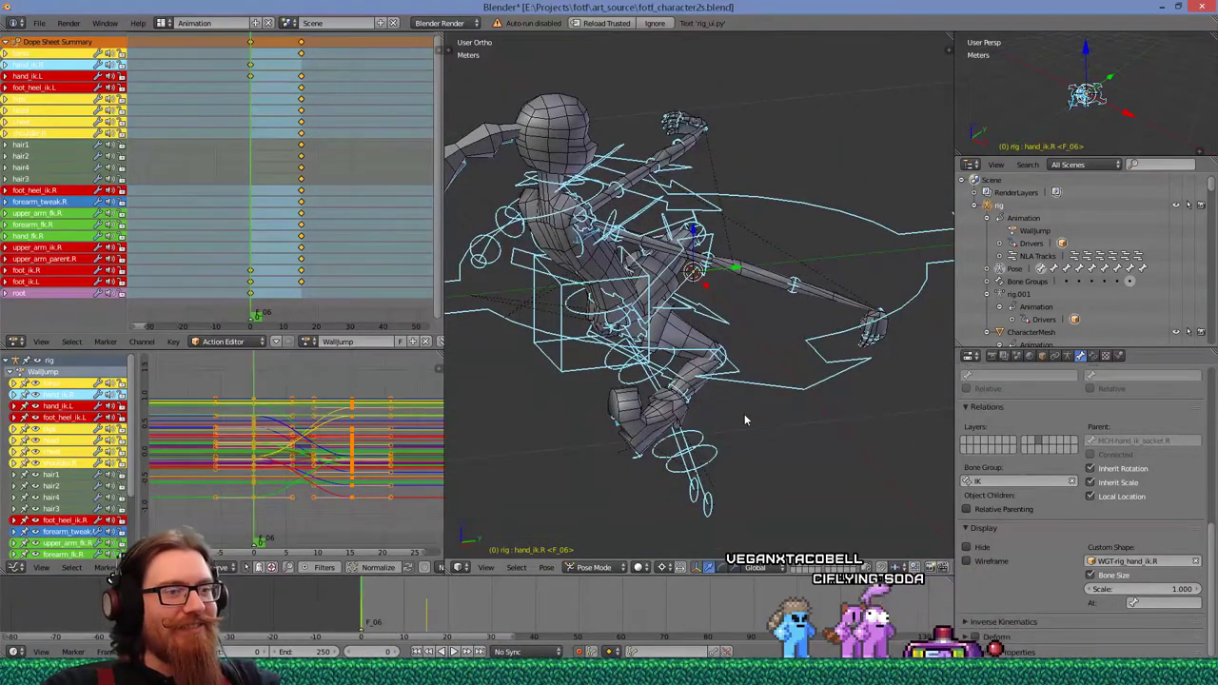
Undo the last pose changes to the rig and return to wireframe display.
{"action": "key", "text": "ctrl+z"}
{"action": "key", "text": "ctrl+z"}
{"action": "key", "text": "z"}
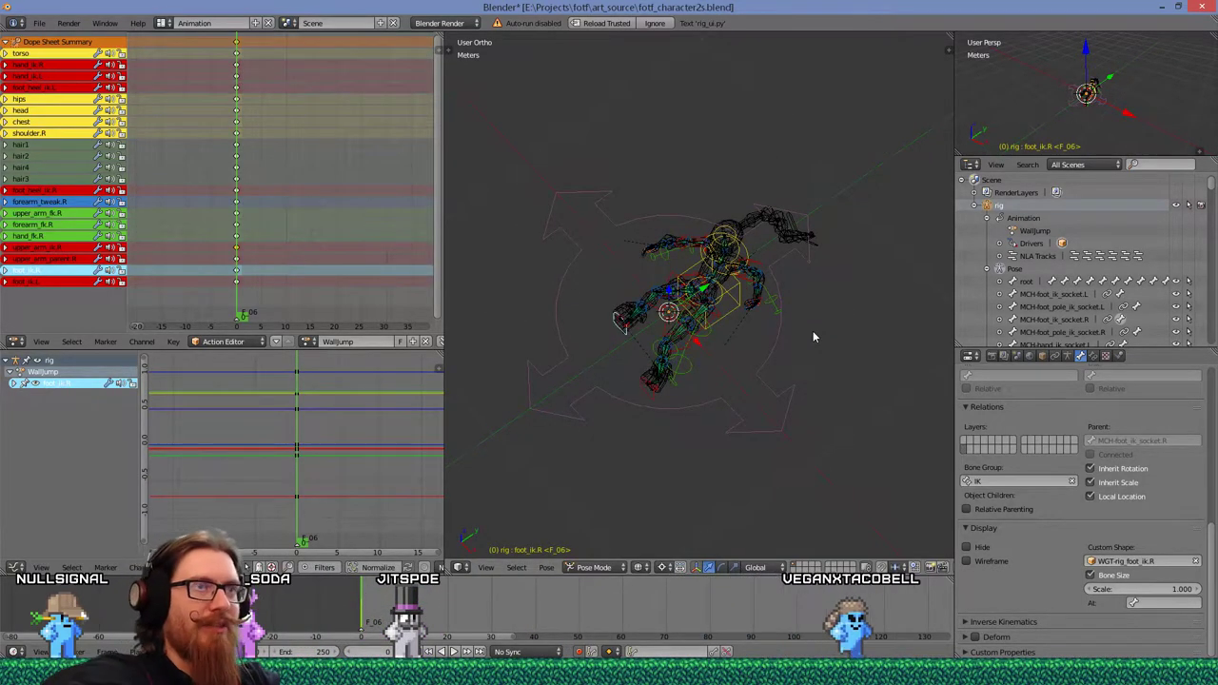
Try to rotate the right foot IK control (foot_ik.R) 90° about the global Z axis.
{"action": "key", "text": "r"}
{"action": "key", "text": "z"}
{"action": "key", "text": "9"}
{"action": "key", "text": "0"}
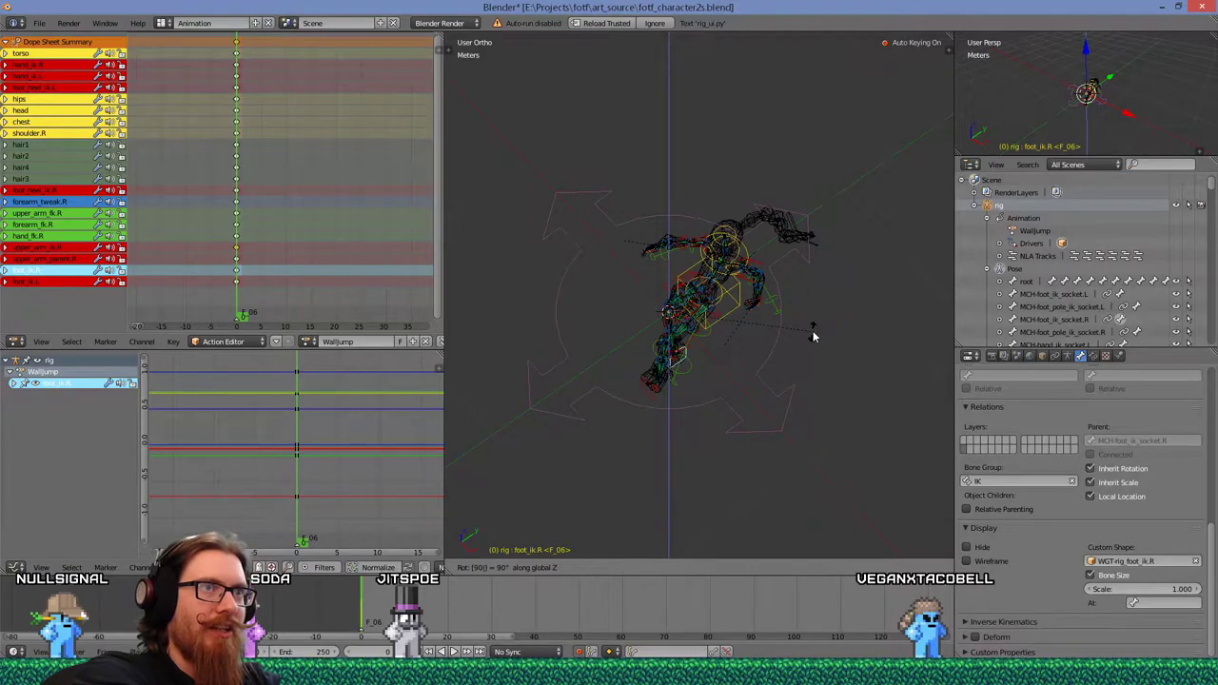
{"action": "key", "text": "Return"}
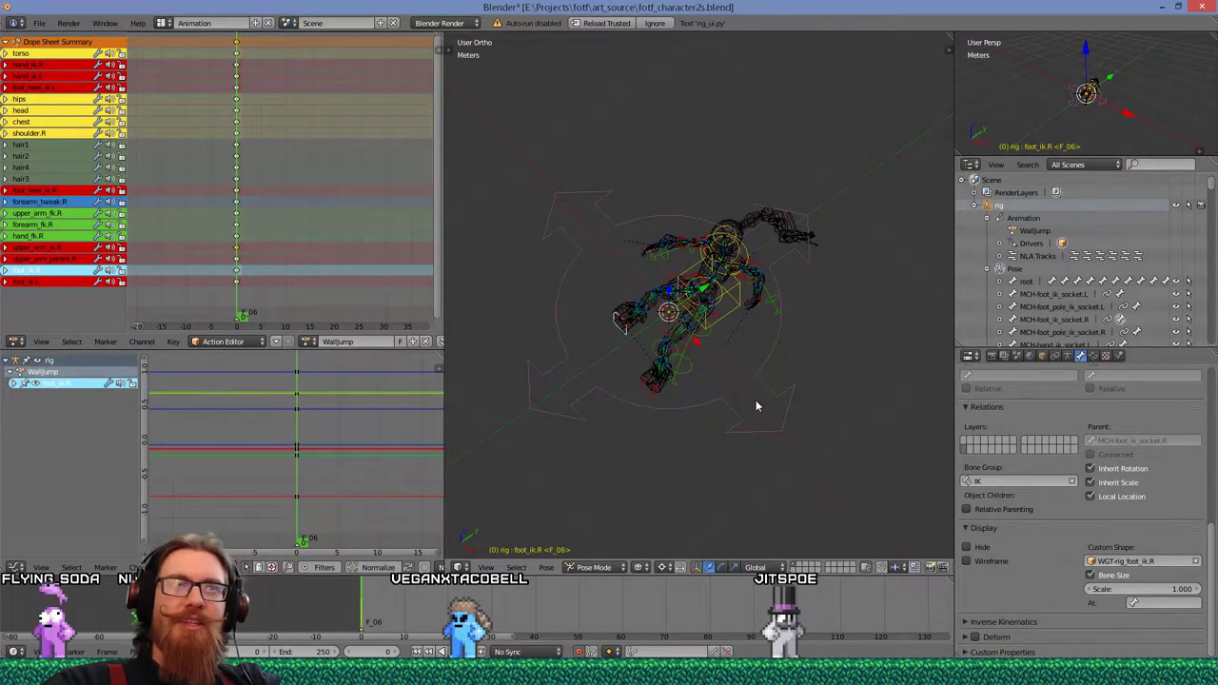
Rotate the torso, both foot IK and both hand IK controls together about the global Z axis and inspect the turned pose.
{"action": "middle_click_drag", "start_coordinate": [756, 406], "coordinate": [706, 325]}
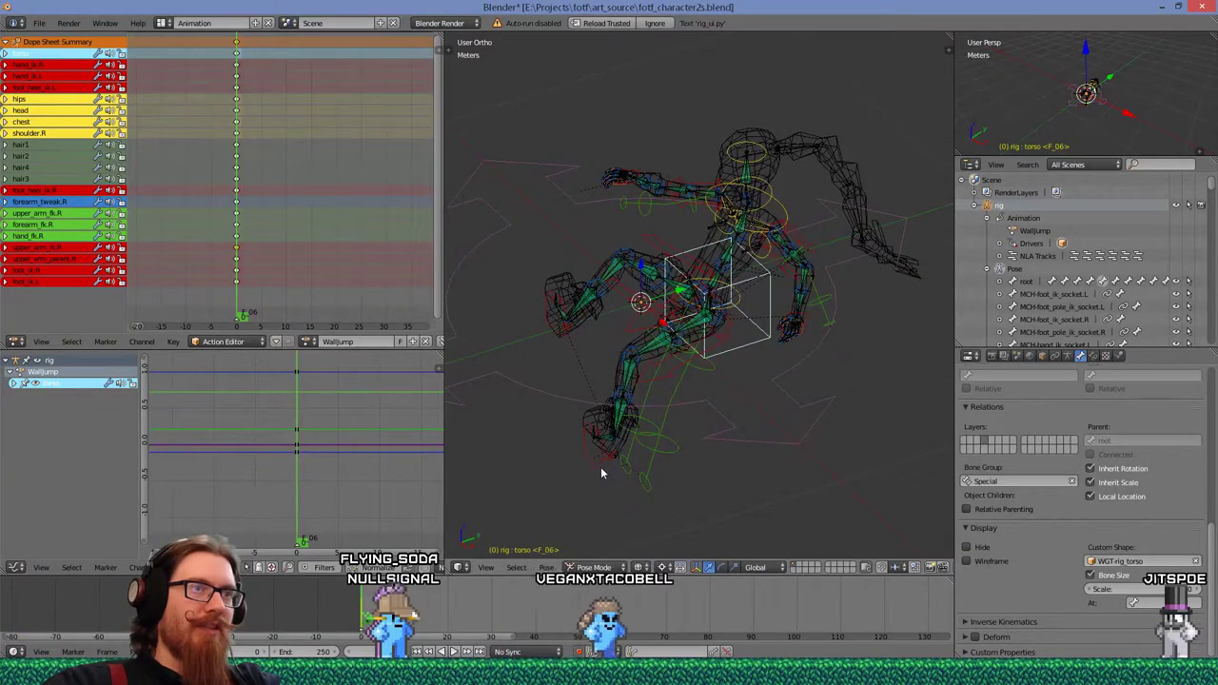
{"action": "right_click", "coordinate": [596, 419]}
{"action": "right_click", "coordinate": [561, 336], "text": "shift"}
{"action": "right_click", "coordinate": [805, 324], "text": "shift"}
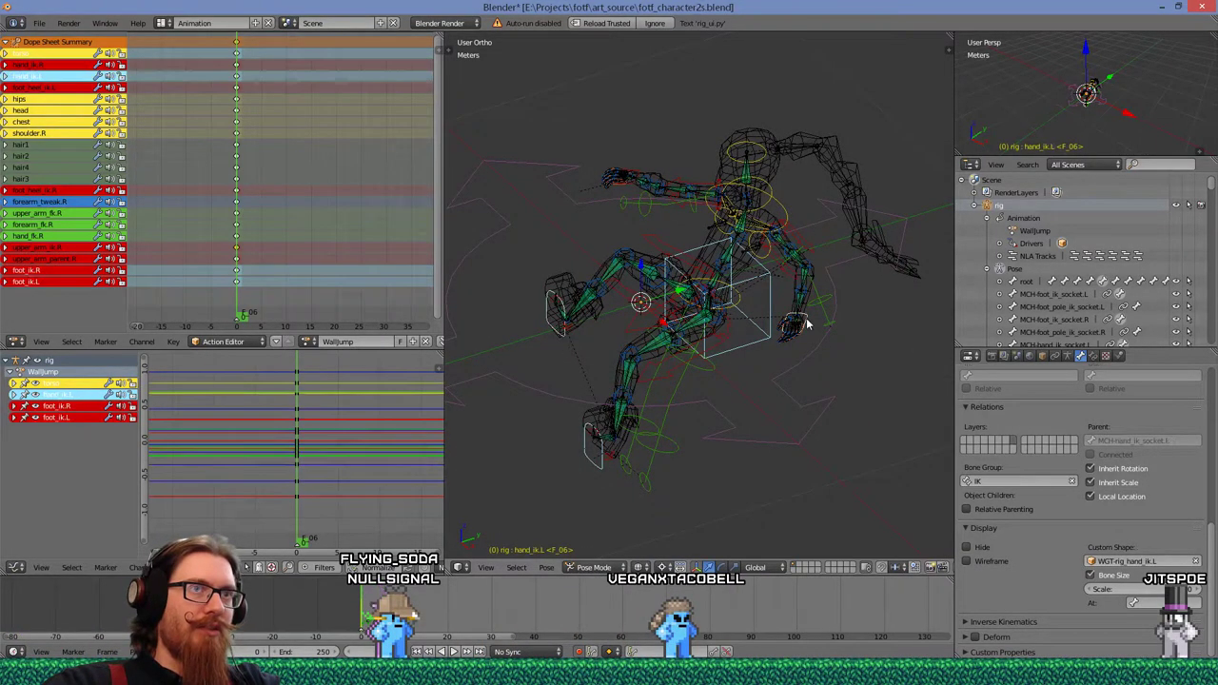
{"action": "right_click", "coordinate": [639, 172], "text": "shift"}
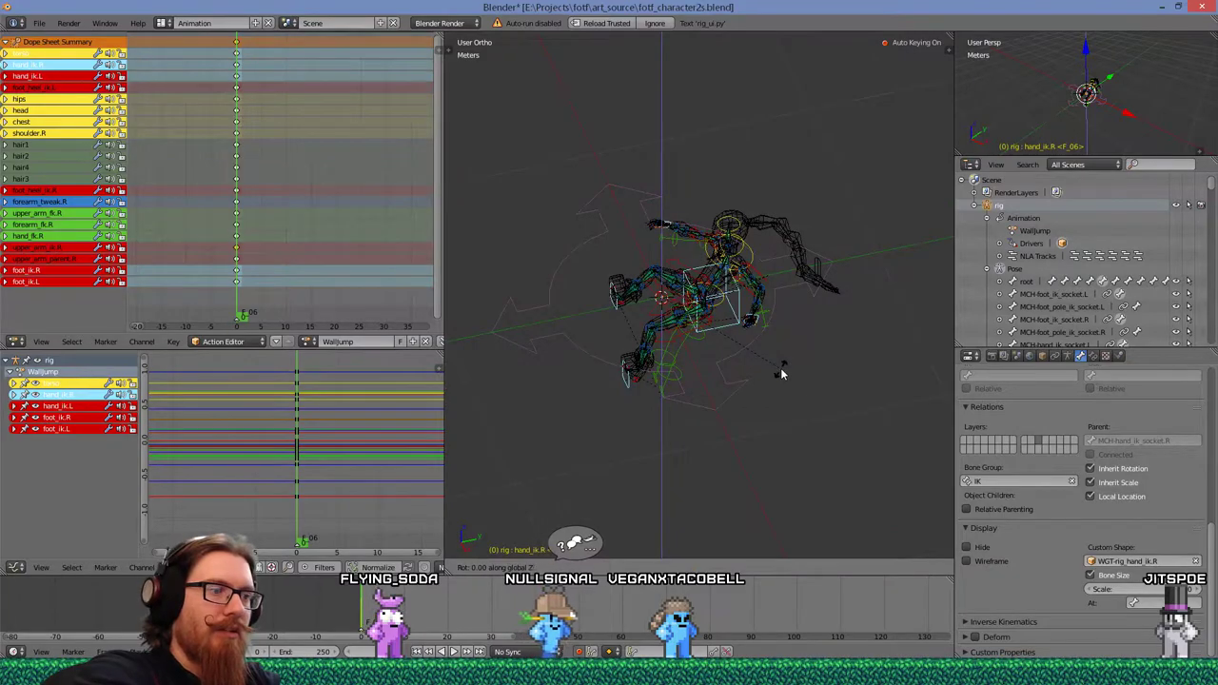
{"action": "middle_click_drag", "start_coordinate": [782, 365], "coordinate": [774, 342]}
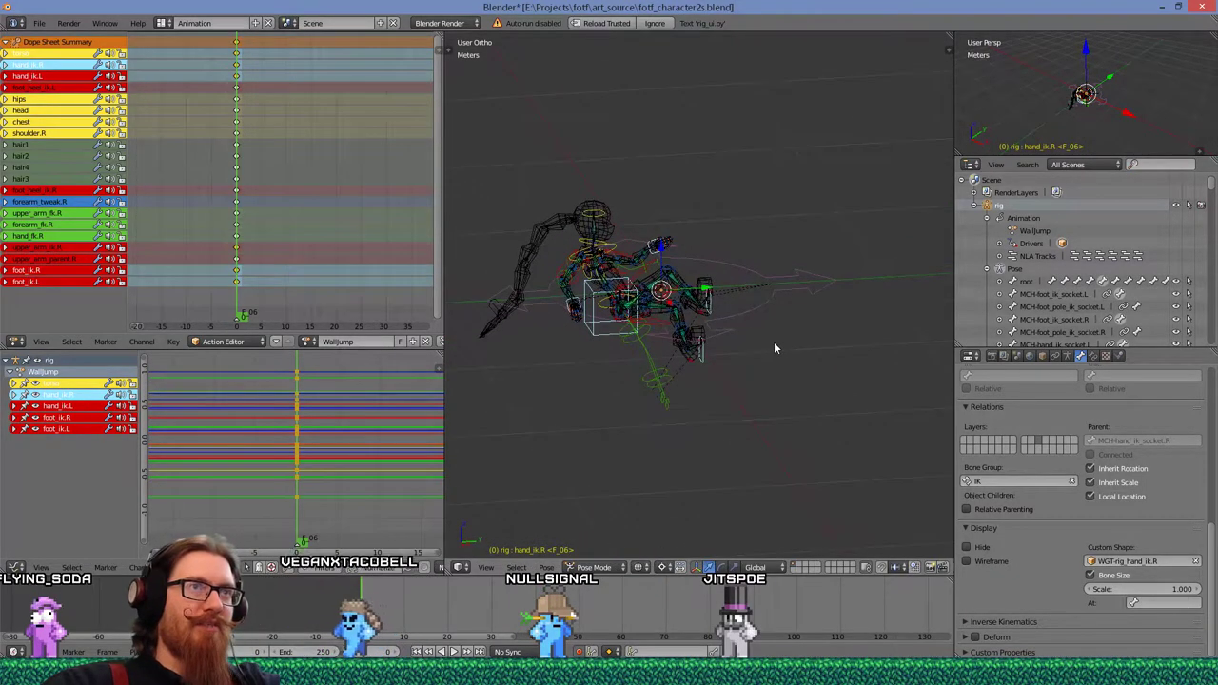
{"action": "key", "text": "KP_Decimal"}
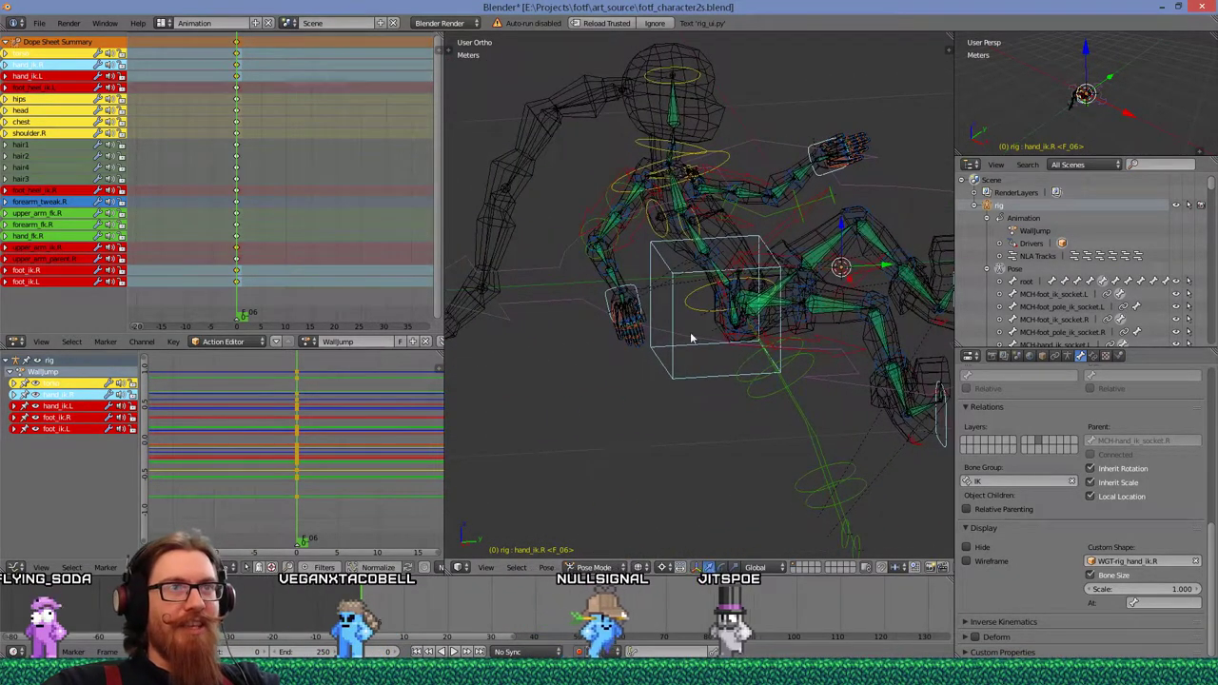
{"action": "scroll", "coordinate": [775, 332], "scroll_direction": "down", "scroll_amount": 3}
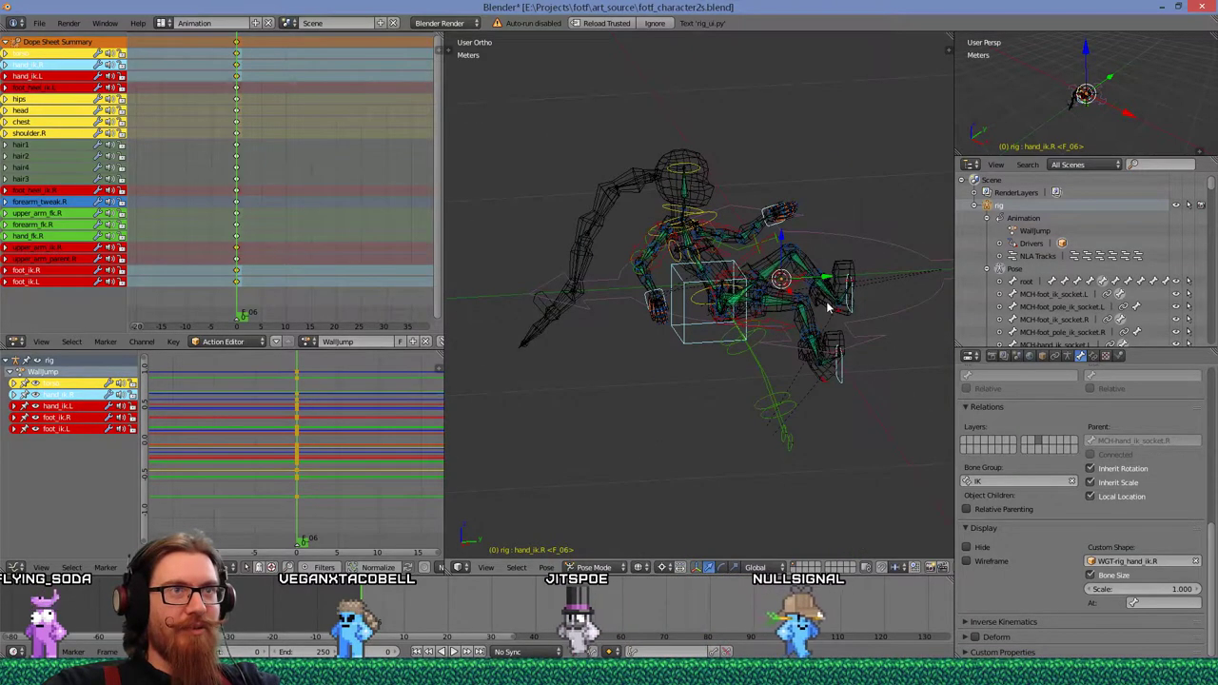
{"action": "mouse_move", "coordinate": [827, 308]}
{"action": "middle_mouse_down"}
{"action": "mouse_move", "coordinate": [764, 300]}
{"action": "mouse_move", "coordinate": [847, 306]}
{"action": "middle_mouse_up"}
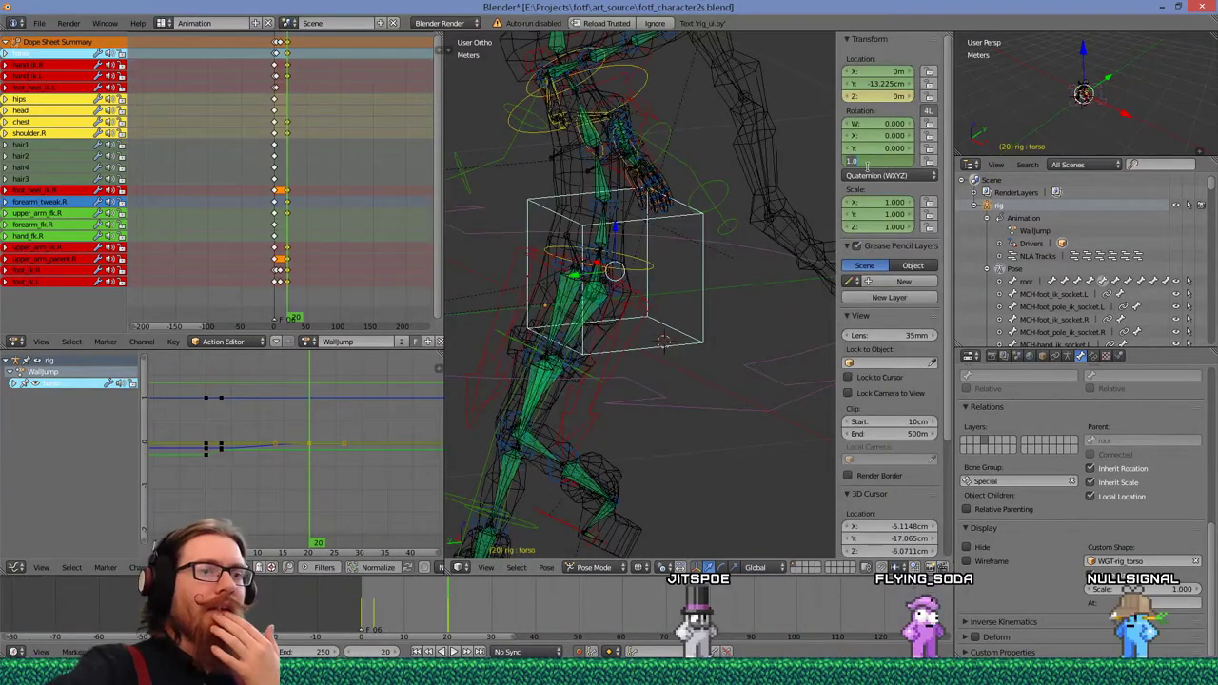
Set the torso control's quaternion Z rotation to 0 on frame 20 and look over the pose.
{"action": "type", "text": "0"}
{"action": "key", "text": "Return"}
{"action": "middle_click_drag", "start_coordinate": [609, 276], "coordinate": [566, 314]}
{"action": "scroll", "coordinate": [577, 310], "scroll_direction": "down", "scroll_amount": 3}
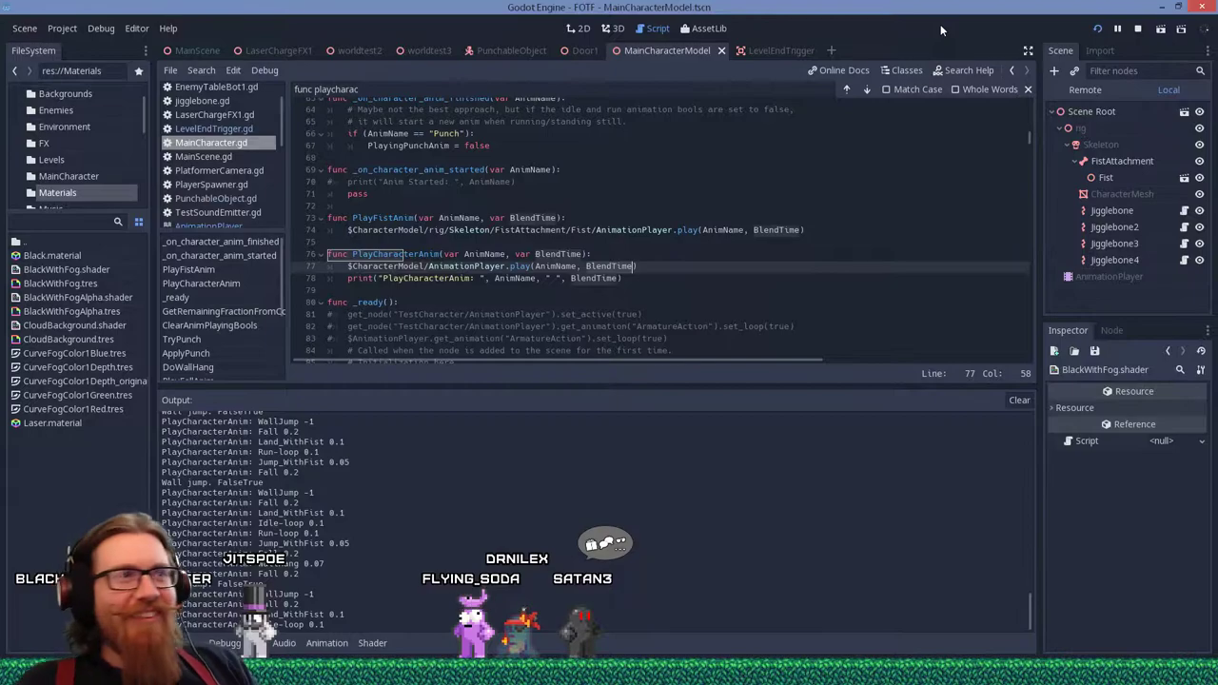
Switch to the web browser and view the Godot Developers Forum thread "How to mix two simple animations?".
{"action": "key", "text": "alt+Tab"}
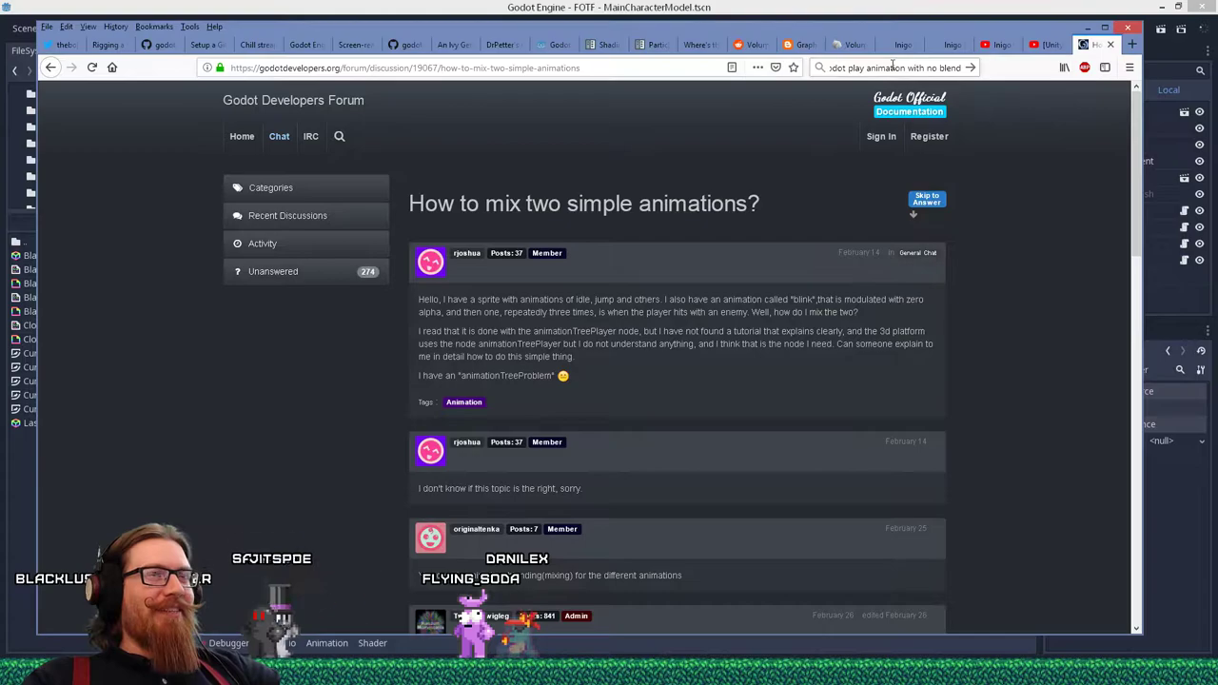
{"action": "mouse_move", "coordinate": [229, 672]}
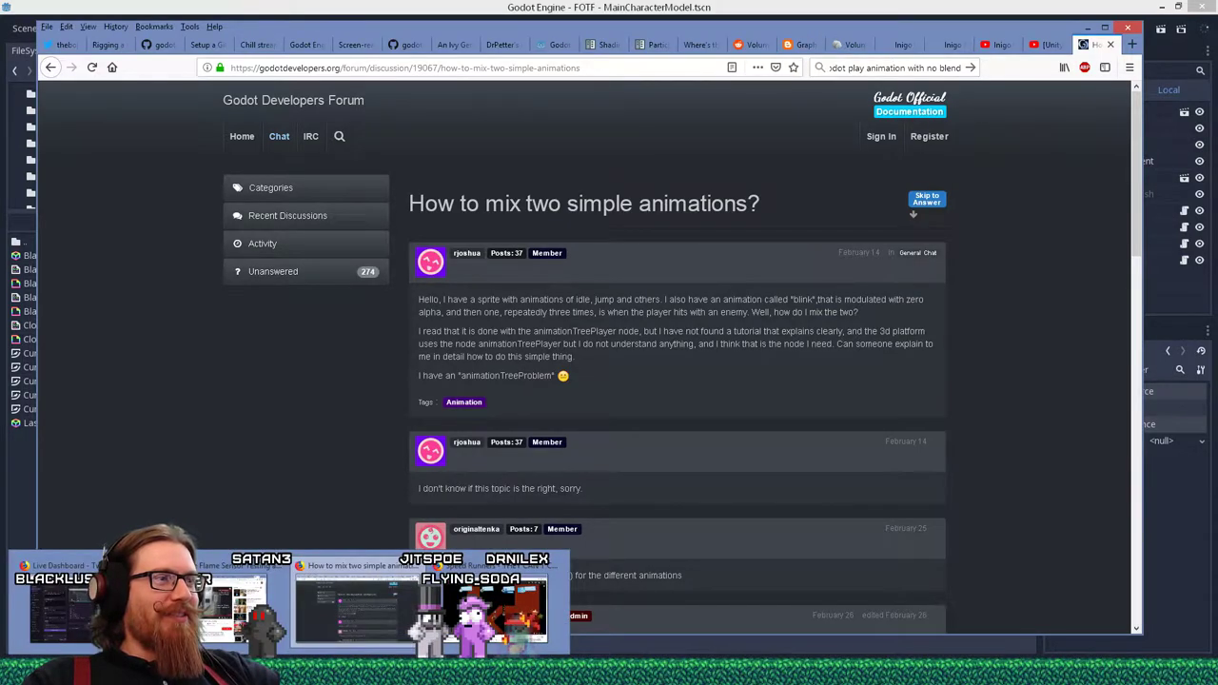
{"action": "mouse_move", "coordinate": [326, 678]}
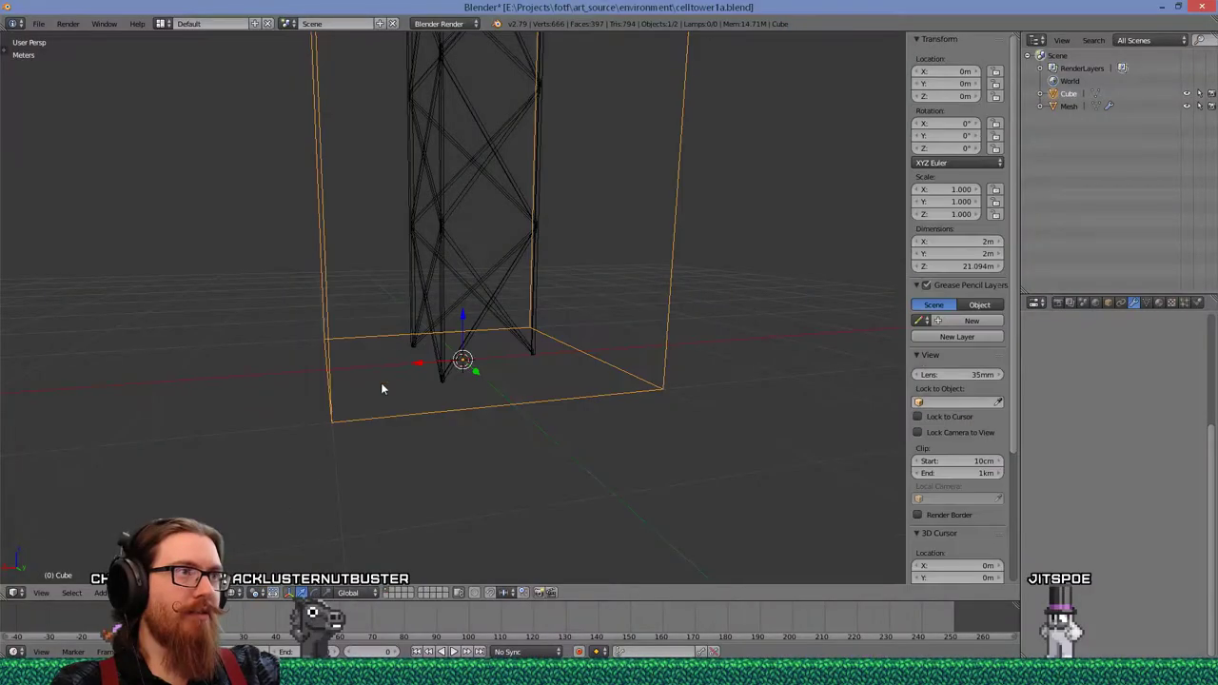
In Blender, scale up the base face of the cage cube around the cell tower in edit mode and inspect the flared lattice.
{"action": "right_click", "coordinate": [439, 256]}
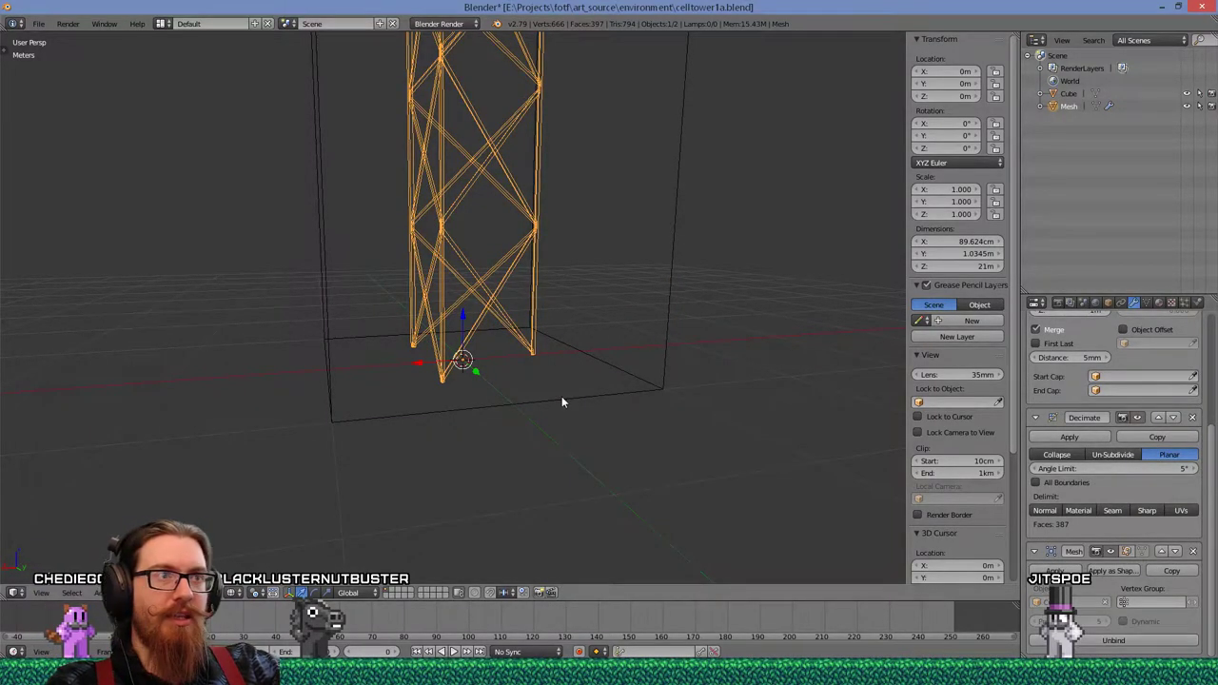
{"action": "middle_click_drag", "start_coordinate": [562, 402], "coordinate": [533, 405]}
{"action": "right_click", "coordinate": [531, 405]}
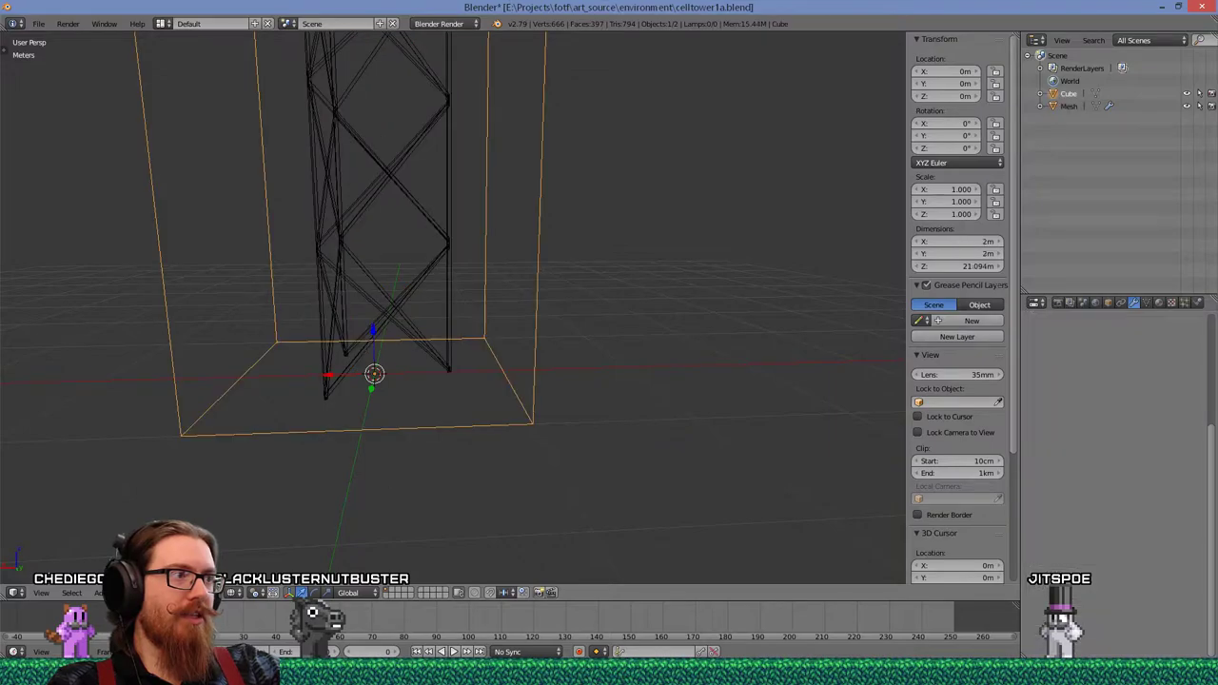
{"action": "key", "text": "Tab"}
{"action": "scroll", "coordinate": [574, 451], "scroll_direction": "down", "scroll_amount": 5}
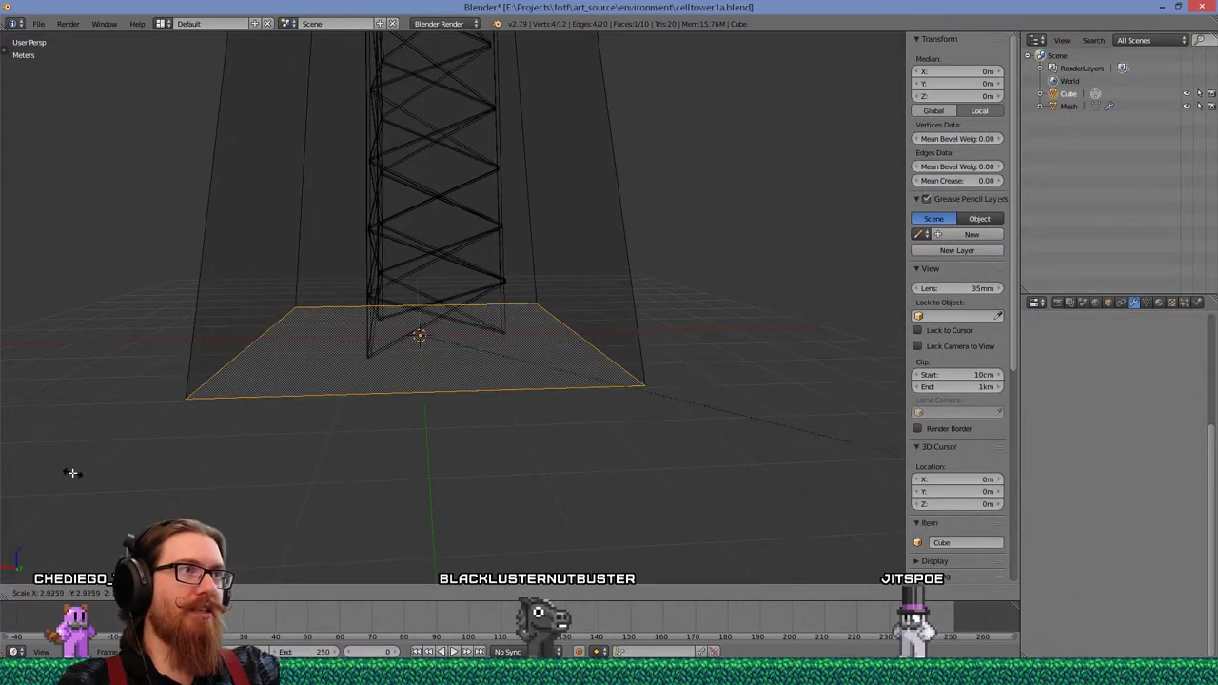
{"action": "left_click", "coordinate": [358, 442]}
{"action": "middle_click_drag", "start_coordinate": [357, 443], "coordinate": [492, 333]}
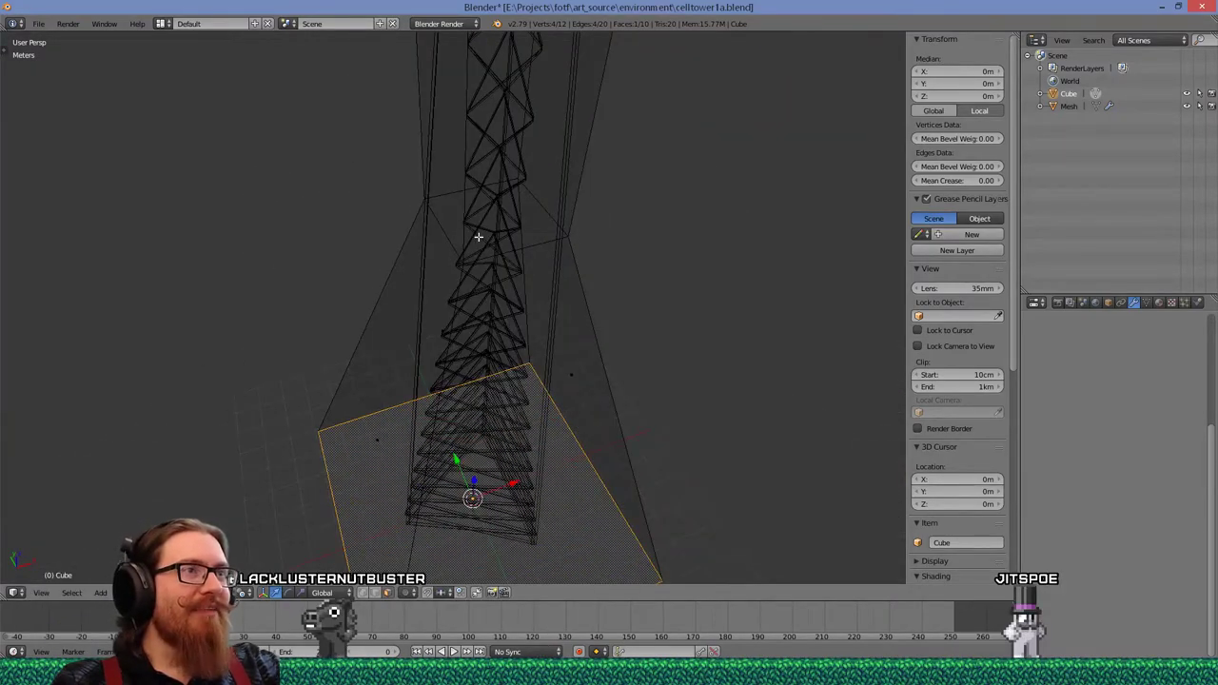
{"action": "middle_click_drag", "start_coordinate": [513, 285], "coordinate": [490, 240]}
{"action": "middle_click_drag", "start_coordinate": [527, 83], "coordinate": [495, 367]}
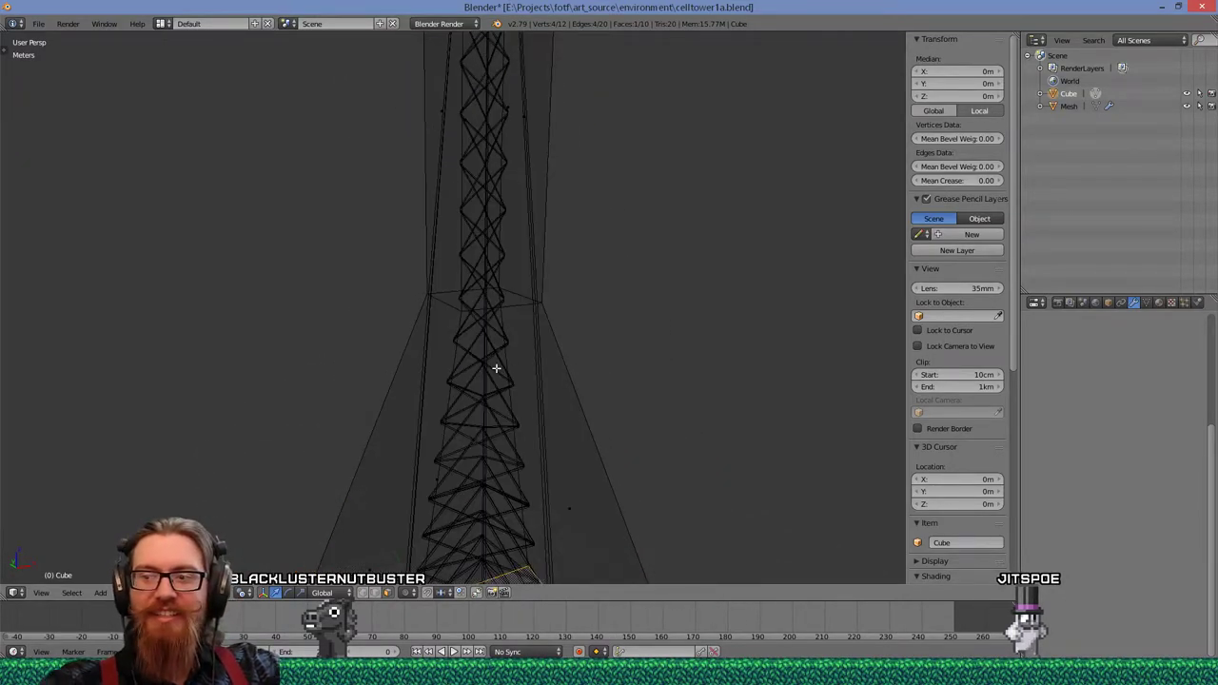
{"action": "scroll", "coordinate": [496, 368], "scroll_direction": "up", "scroll_amount": 4}
{"action": "middle_click_drag", "start_coordinate": [596, 258], "coordinate": [516, 290]}
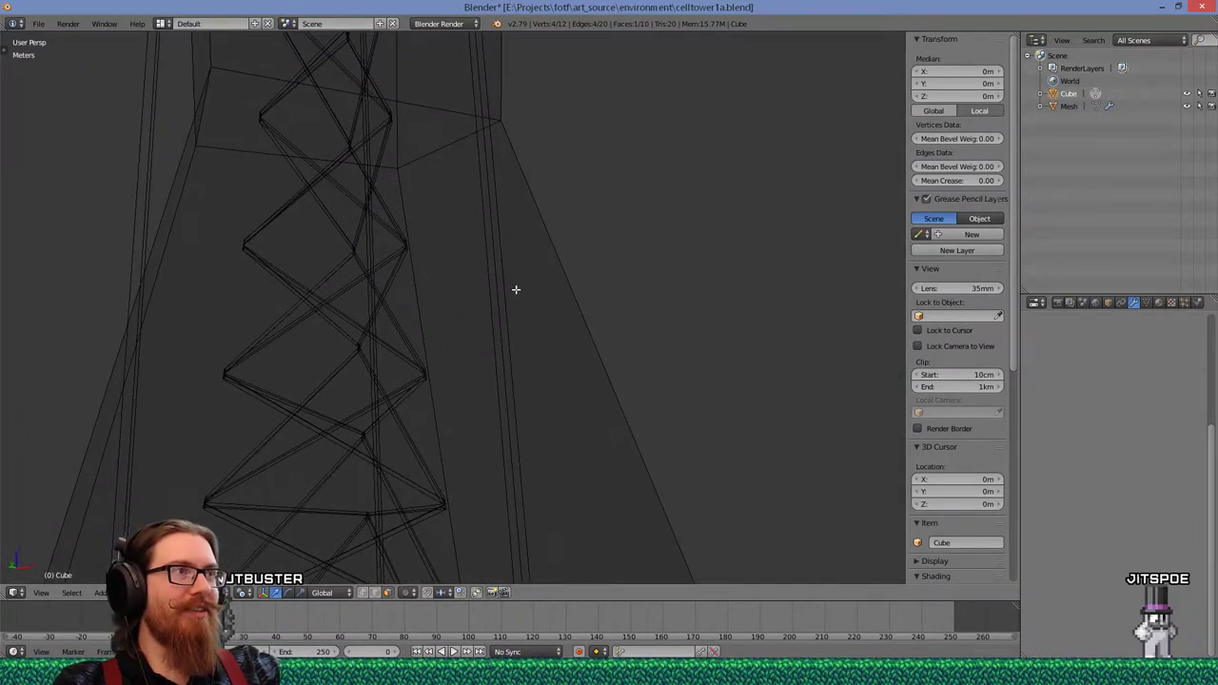
{"action": "scroll", "coordinate": [533, 323], "scroll_direction": "down", "scroll_amount": 10}
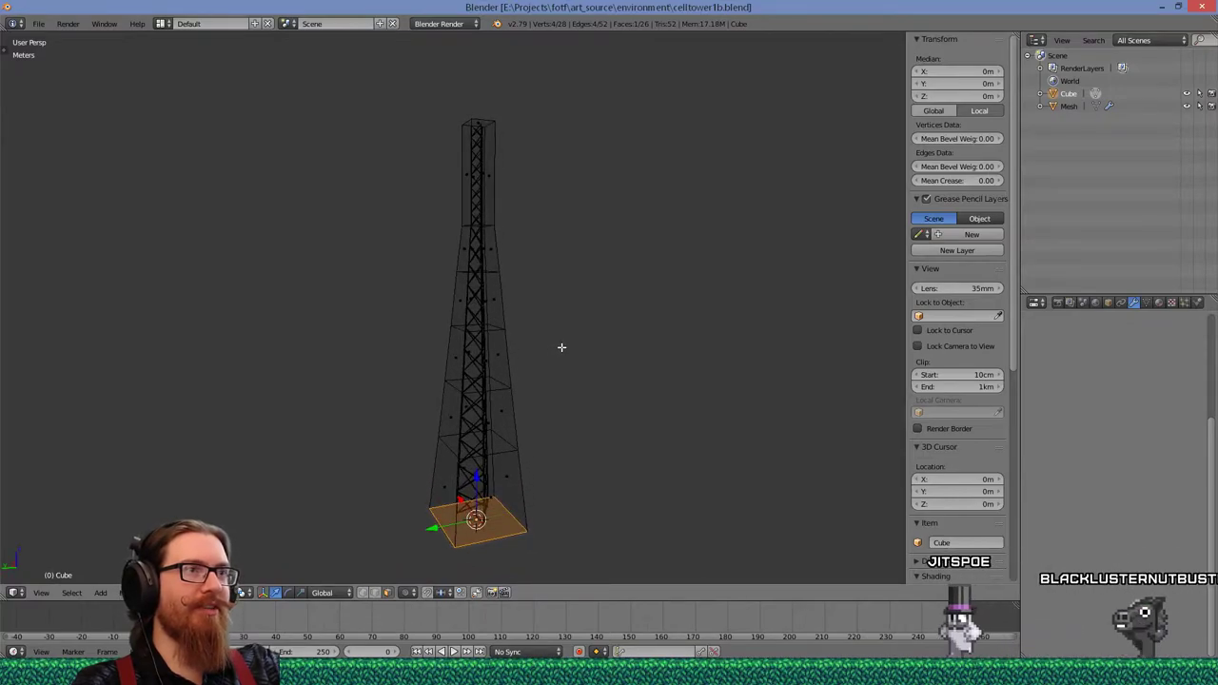
Try to rotate the base face of the cage in celltower1b.blend and look over the tower's cage sections.
{"action": "key", "text": "r"}
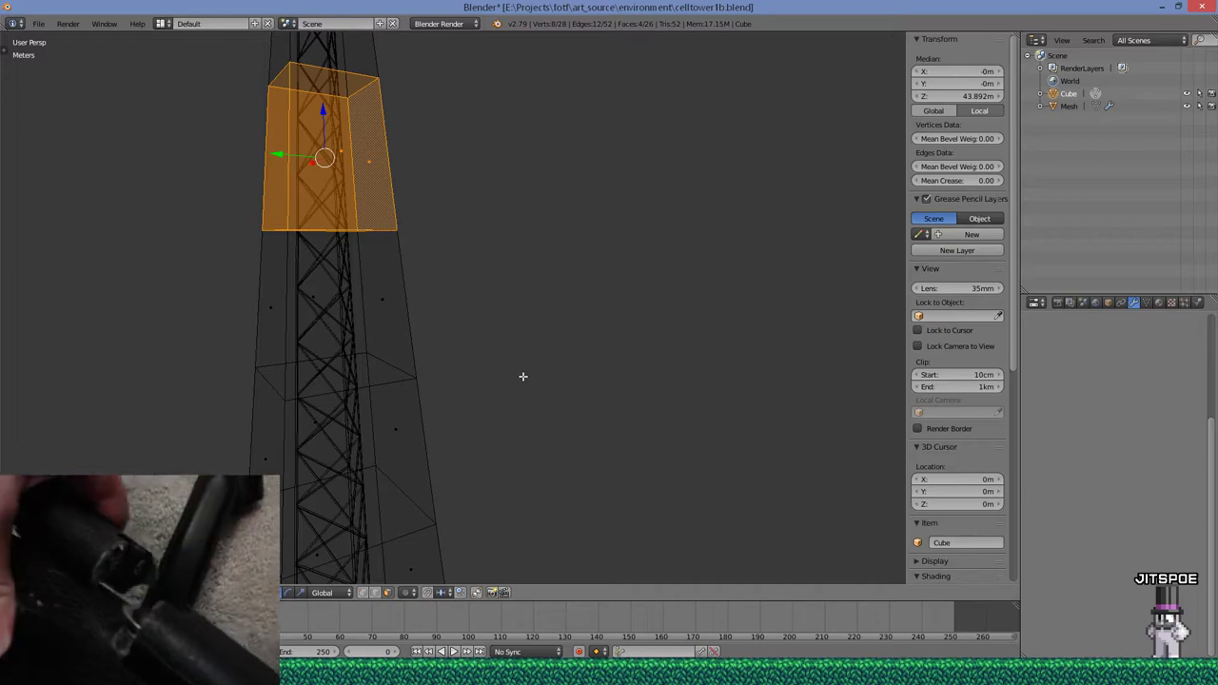
{"action": "scroll", "coordinate": [523, 376], "scroll_direction": "down", "scroll_amount": 4}
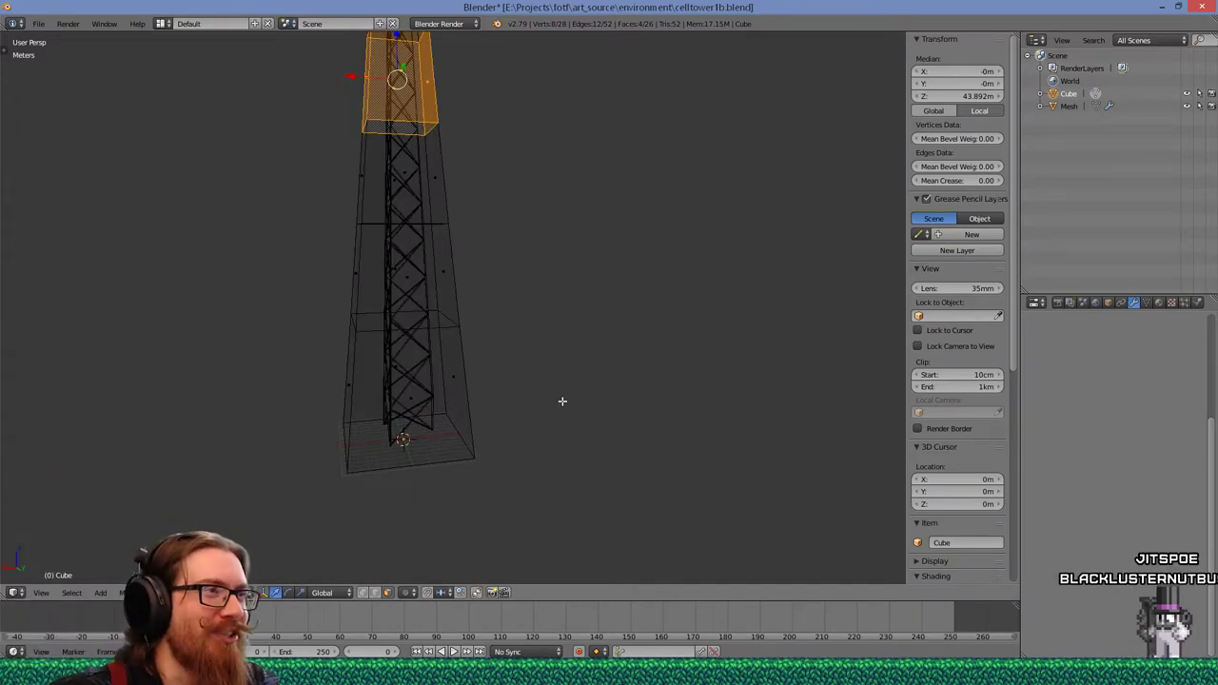
{"action": "middle_click_drag", "start_coordinate": [562, 401], "coordinate": [589, 365]}
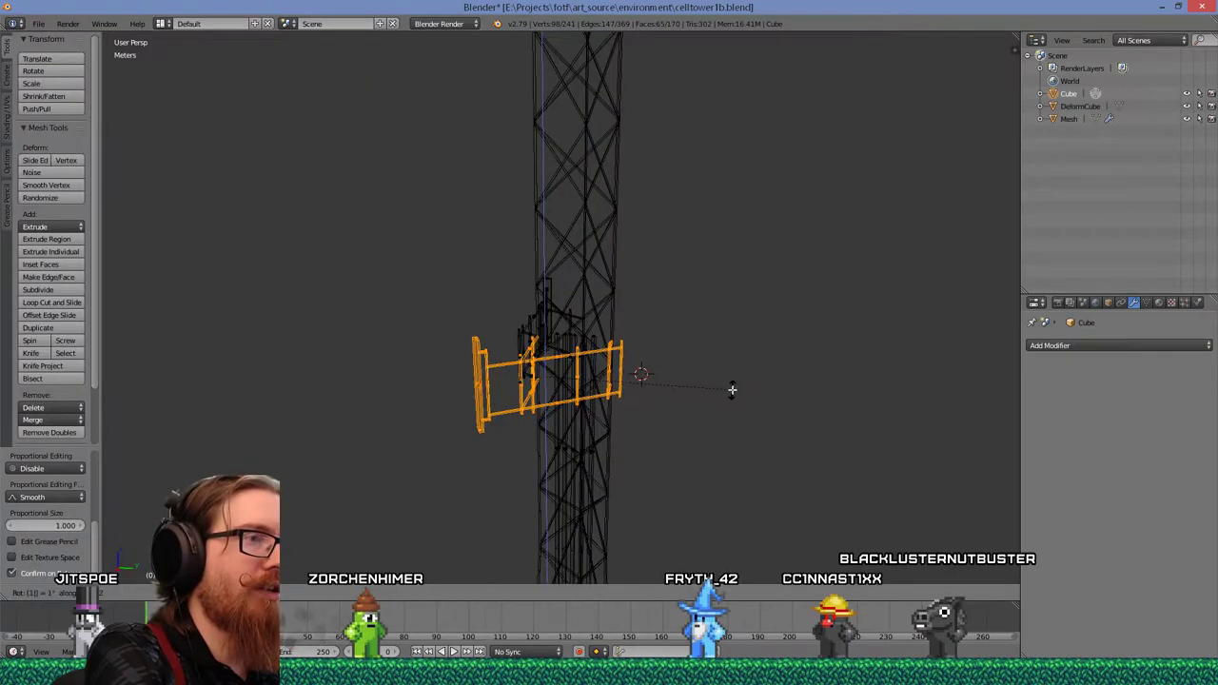
Rotate the antenna mount copy 120° about the Z axis and move the following copy into place beside the tower.
{"action": "type", "text": "20"}
{"action": "key", "text": "Escape"}
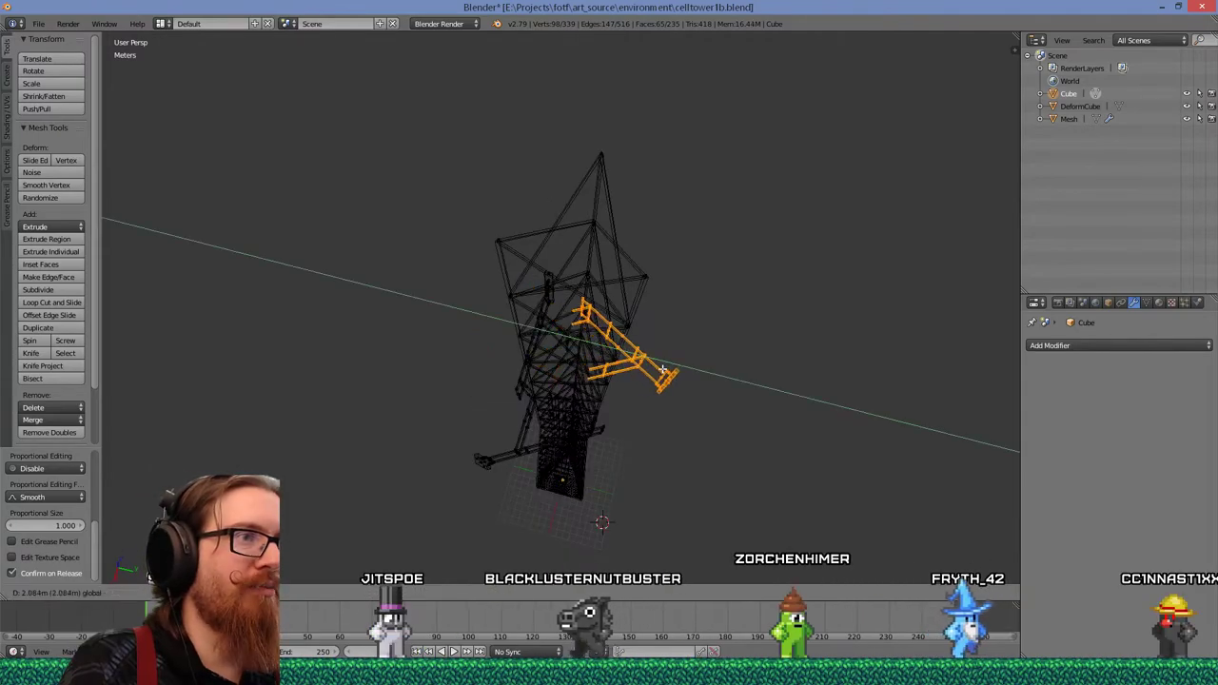
{"action": "left_click", "coordinate": [664, 369]}
{"action": "middle_click_drag", "start_coordinate": [663, 370], "coordinate": [613, 382]}
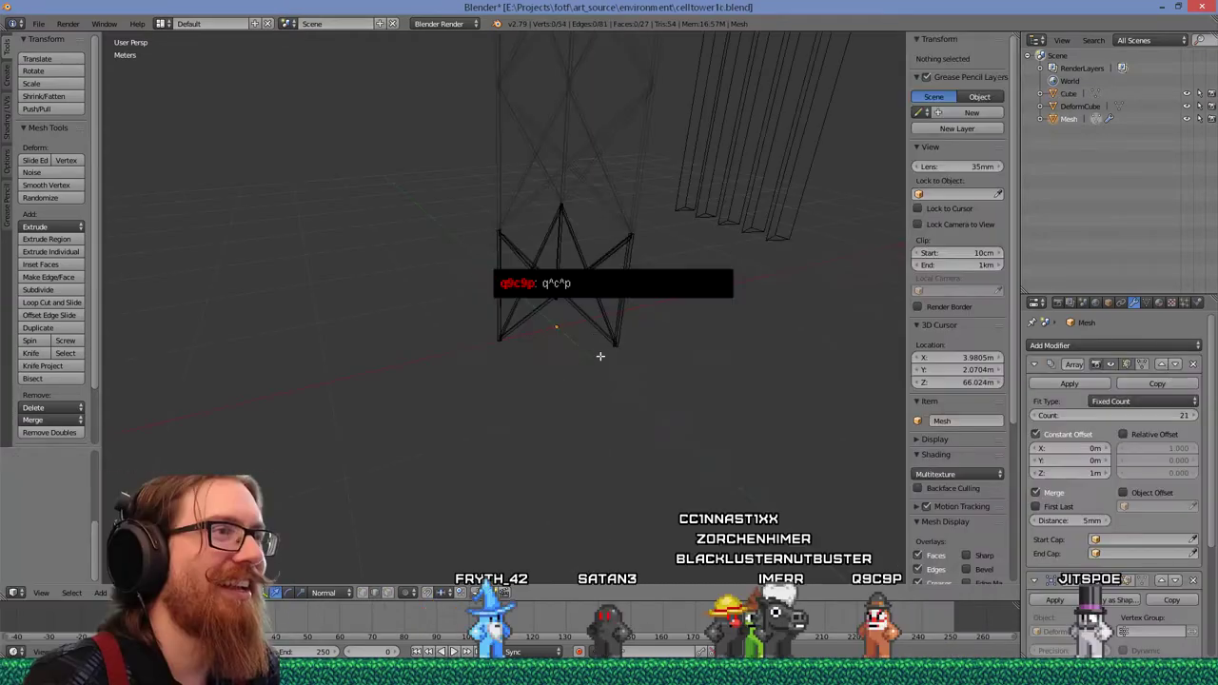
Examine the base segment of the arrayed lattice tower in celltower1c.blend from several distances and angles.
{"action": "scroll", "coordinate": [598, 353], "scroll_direction": "up", "scroll_amount": 3}
{"action": "scroll", "coordinate": [600, 356], "scroll_direction": "down", "scroll_amount": 5}
{"action": "scroll", "coordinate": [631, 369], "scroll_direction": "down", "scroll_amount": 3}
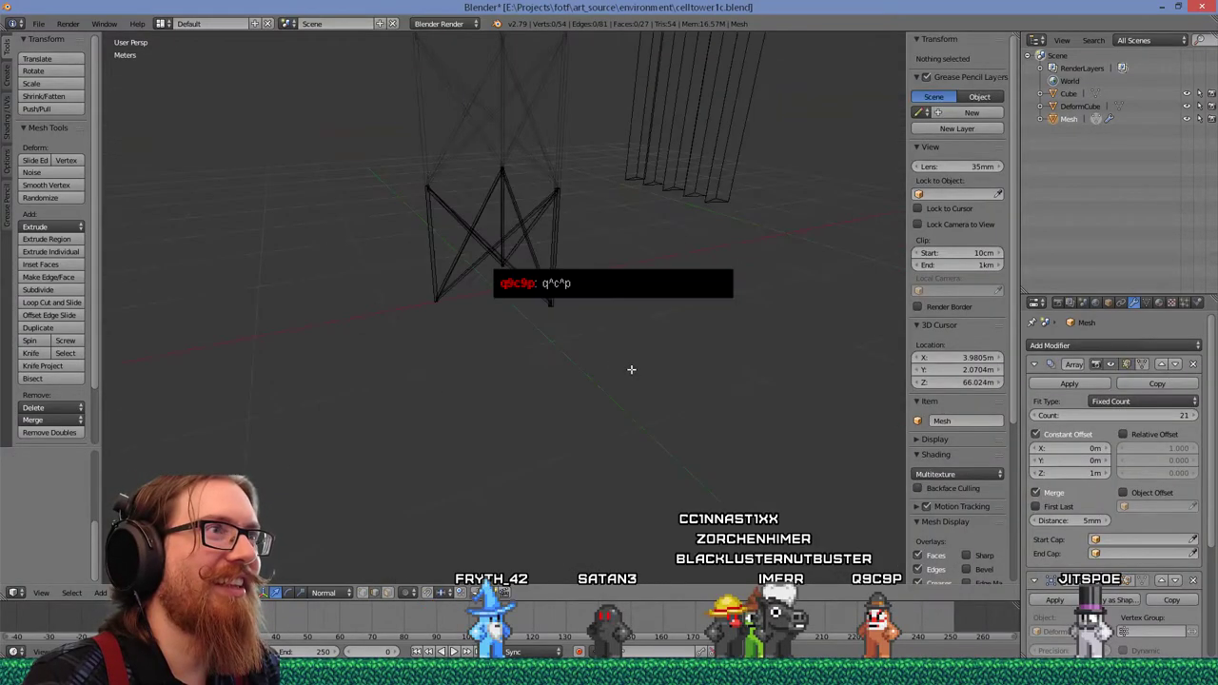
{"action": "middle_click_drag", "start_coordinate": [631, 369], "coordinate": [513, 397]}
{"action": "scroll", "coordinate": [353, 379], "scroll_direction": "up", "scroll_amount": 1}
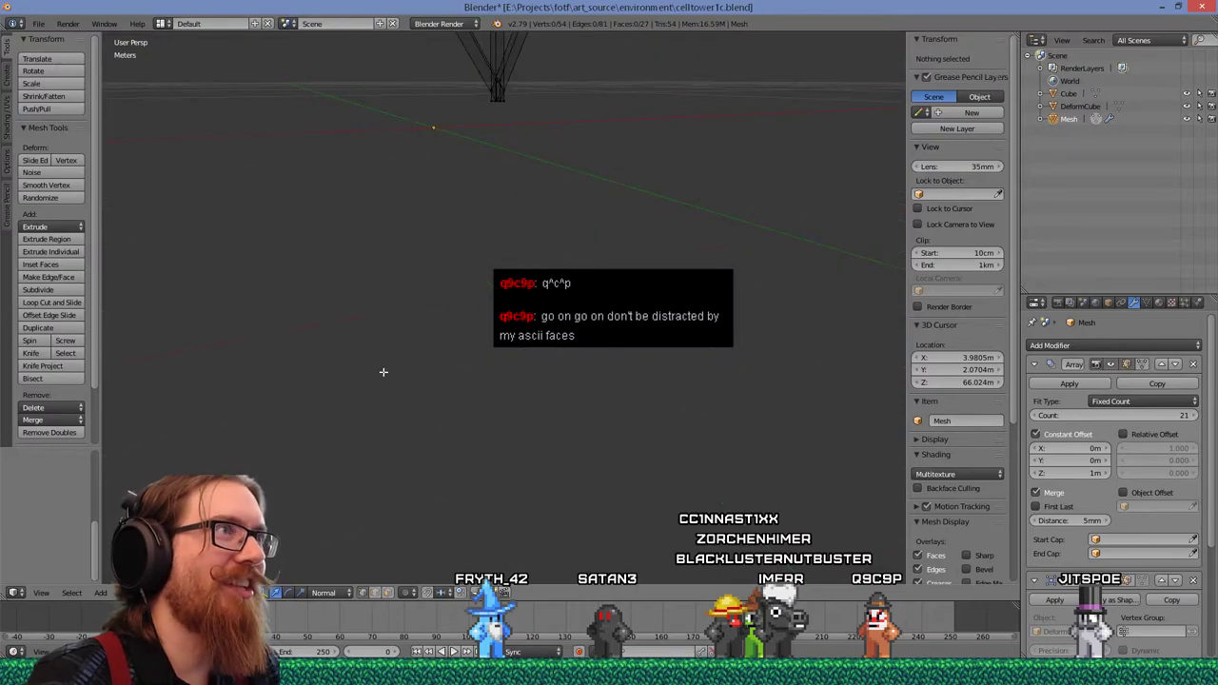
{"action": "scroll", "coordinate": [384, 371], "scroll_direction": "down", "scroll_amount": 1}
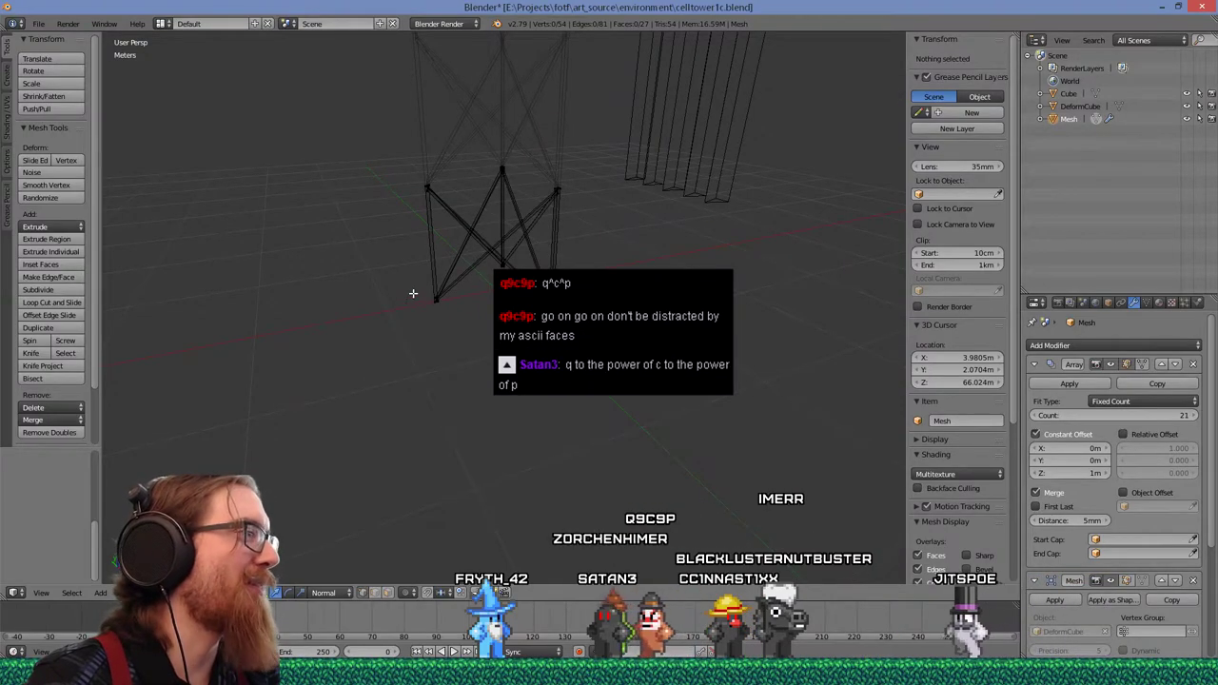
{"action": "scroll", "coordinate": [433, 275], "scroll_direction": "up", "scroll_amount": 1}
{"action": "scroll", "coordinate": [436, 270], "scroll_direction": "down", "scroll_amount": 1}
{"action": "scroll", "coordinate": [441, 252], "scroll_direction": "up", "scroll_amount": 1}
{"action": "middle_click_drag", "start_coordinate": [441, 252], "coordinate": [457, 215]}
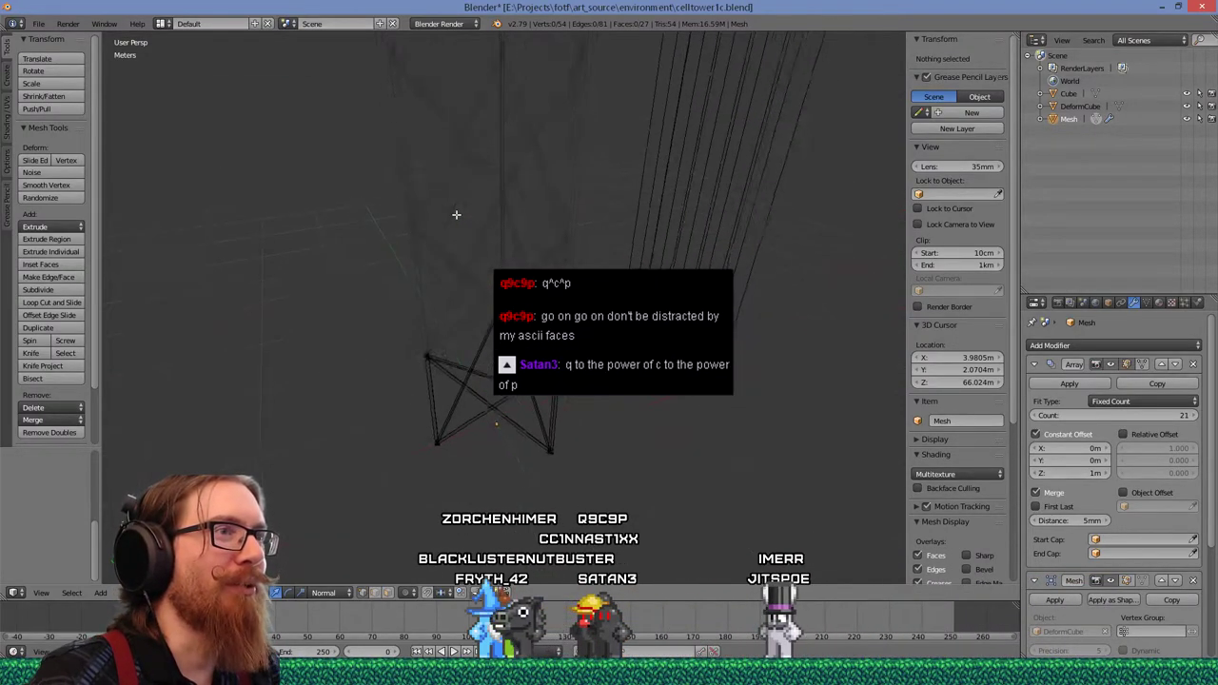
{"action": "scroll", "coordinate": [455, 211], "scroll_direction": "down", "scroll_amount": 1}
{"action": "scroll", "coordinate": [452, 217], "scroll_direction": "up", "scroll_amount": 1}
{"action": "scroll", "coordinate": [449, 354], "scroll_direction": "up", "scroll_amount": 4}
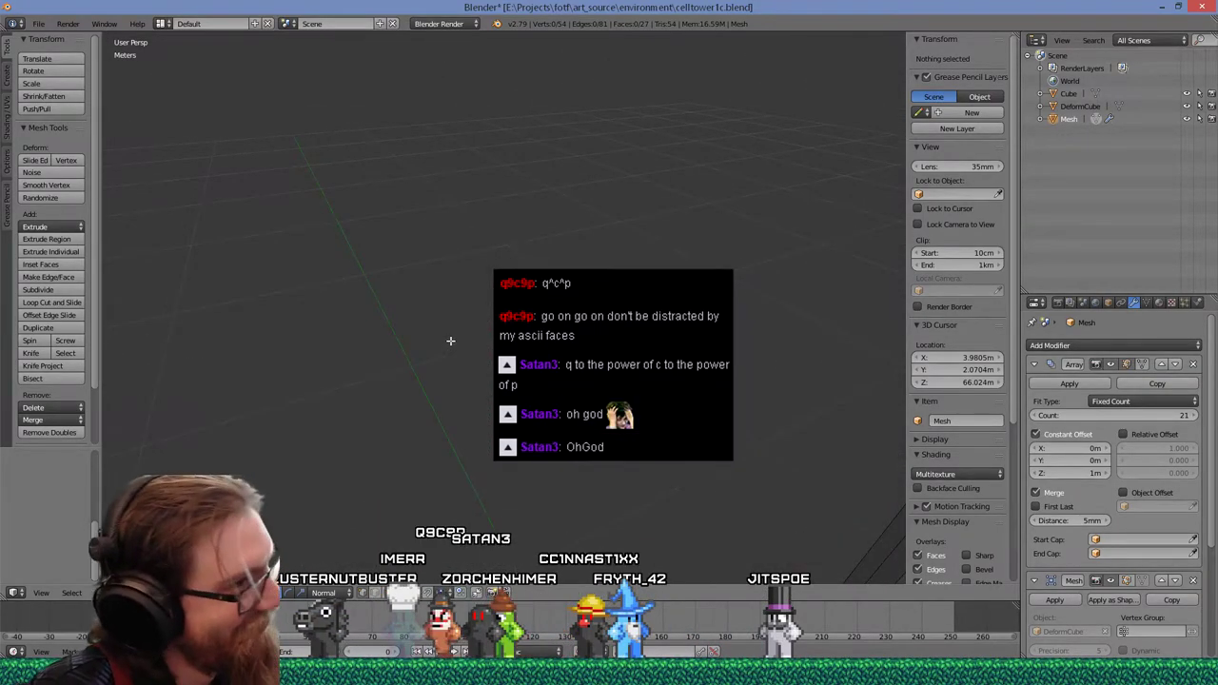
{"action": "scroll", "coordinate": [448, 345], "scroll_direction": "down", "scroll_amount": 2}
{"action": "scroll", "coordinate": [511, 334], "scroll_direction": "down", "scroll_amount": 3}
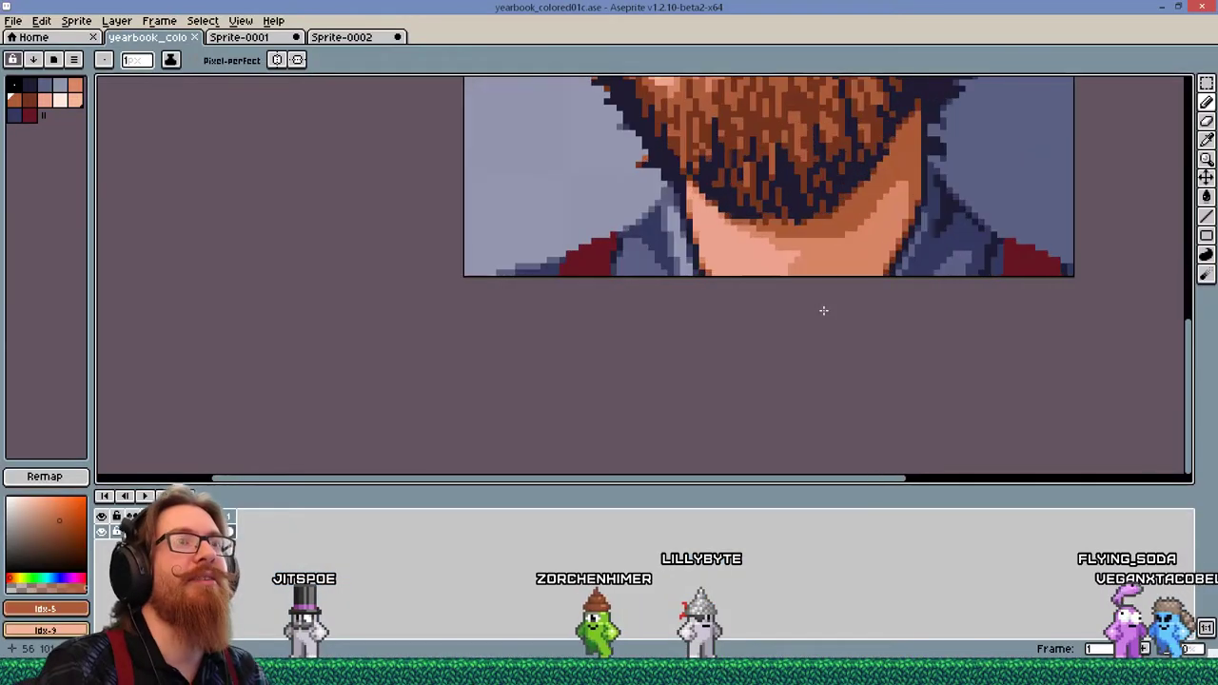
View the whole bearded portrait in Aseprite, minimise the program and switch back to it from the Twitch stream page.
{"action": "middle_click_drag", "start_coordinate": [824, 307], "coordinate": [818, 367]}
{"action": "scroll", "coordinate": [816, 354], "scroll_direction": "down", "scroll_amount": 2}
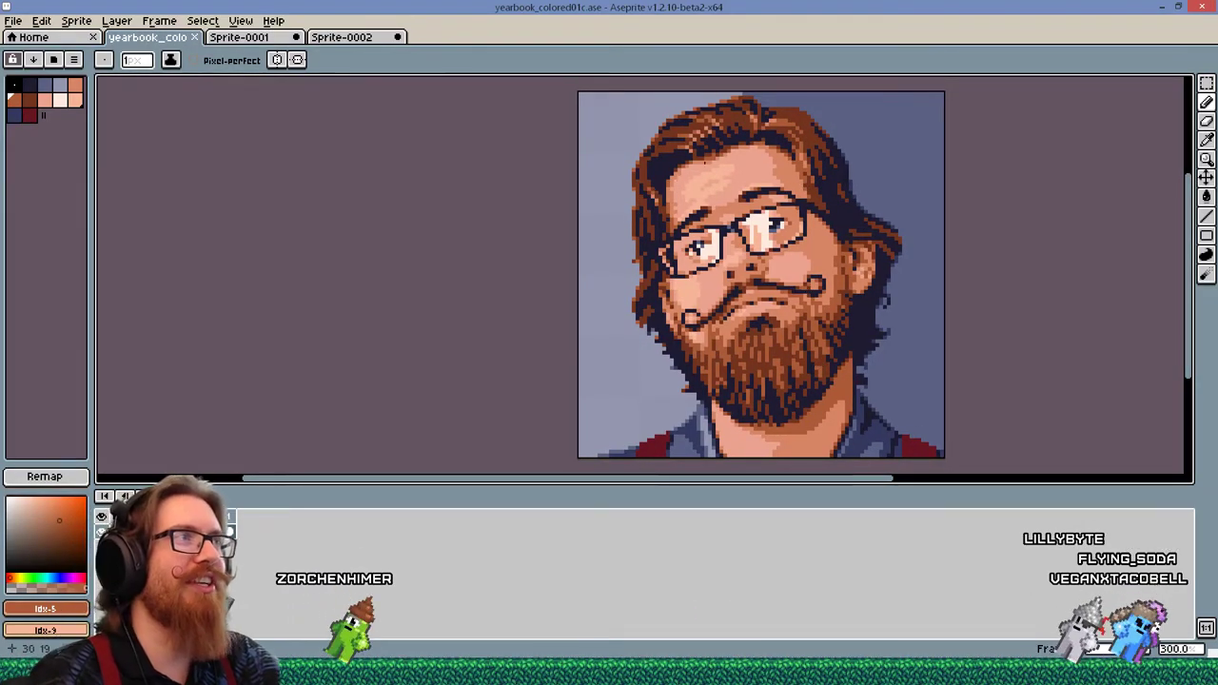
{"action": "left_click", "coordinate": [1166, 7]}
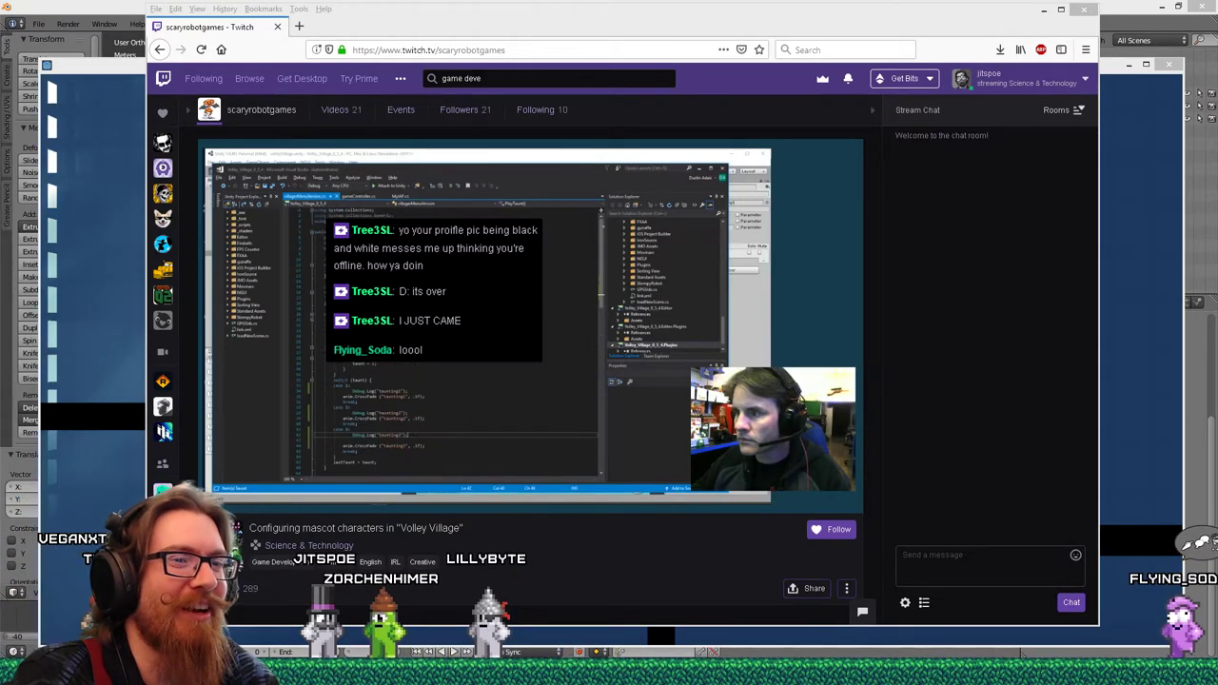
{"action": "key", "text": "alt+Tab"}
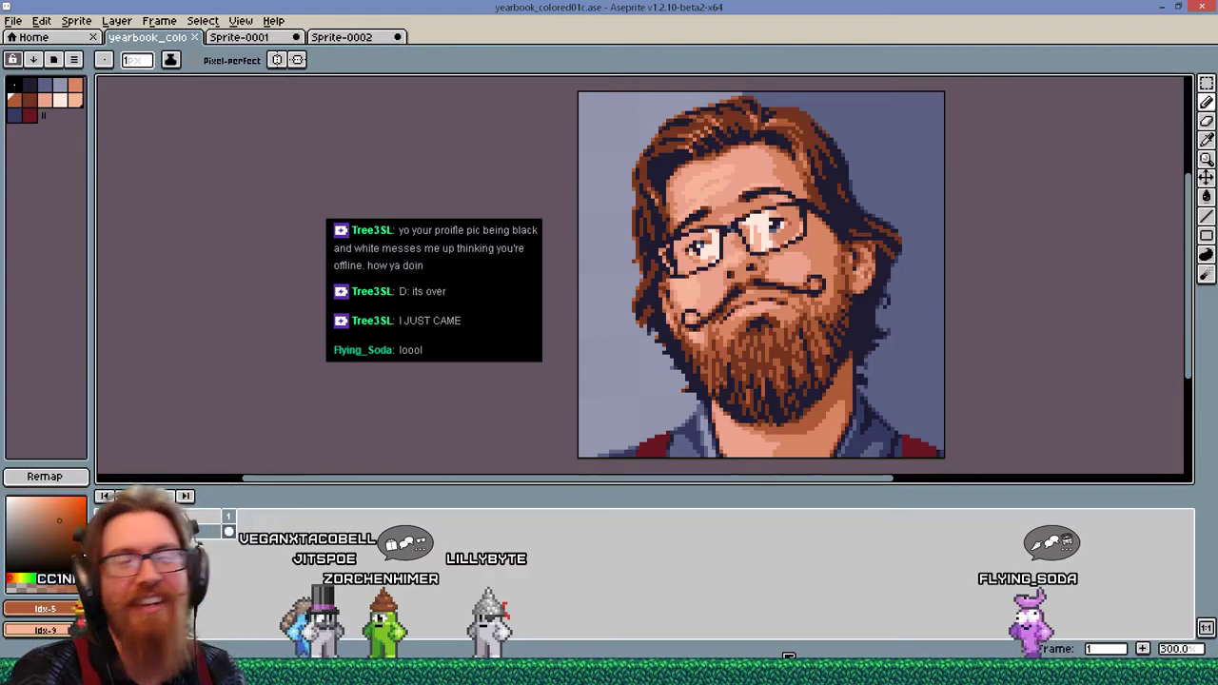